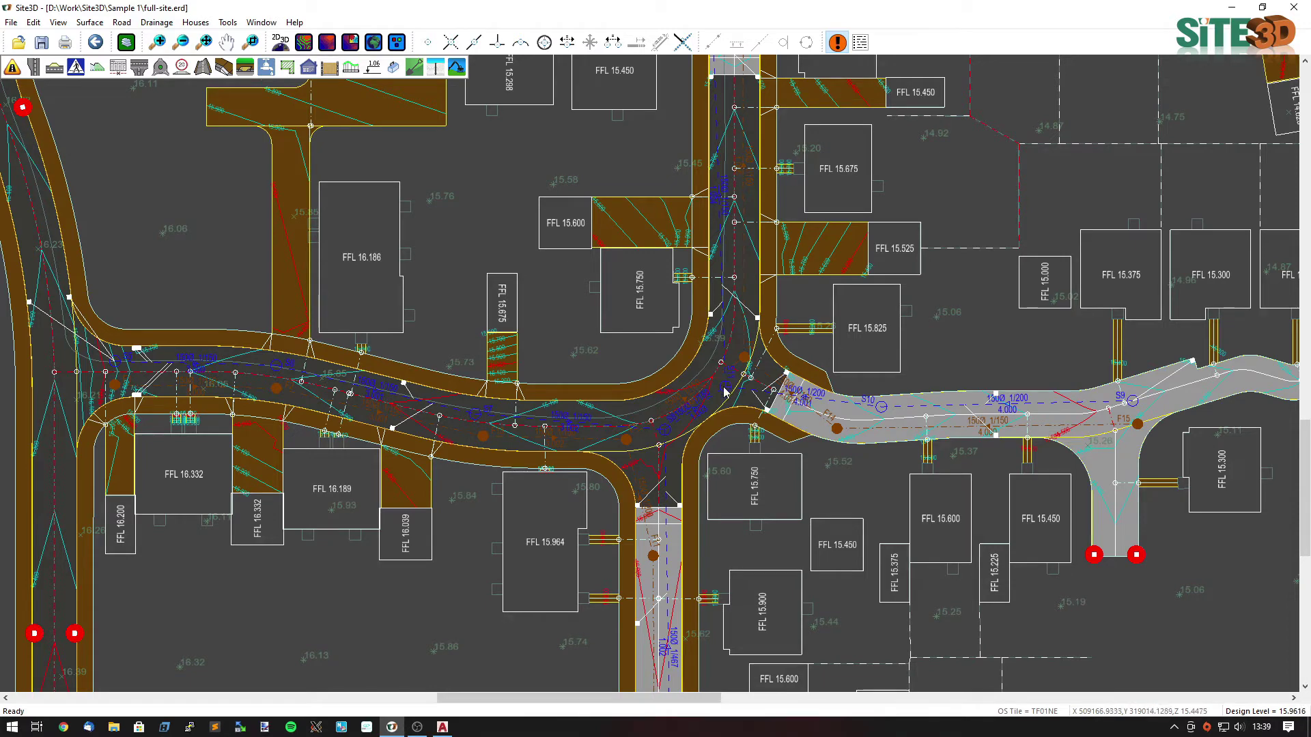
# Zoom in on the central road junction with its drainage runs and nearby house plots
pyautogui.scroll(1, 725, 391)
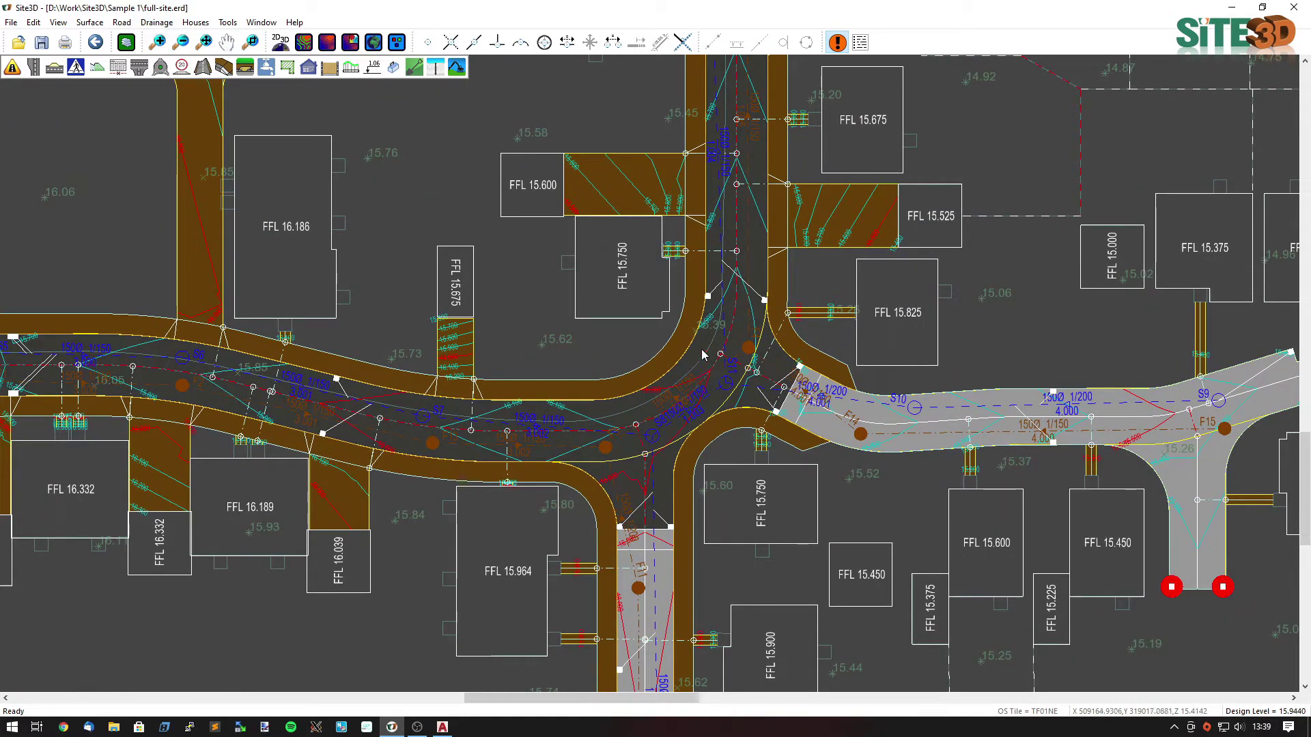
pyautogui.scroll(2, 590, 444)
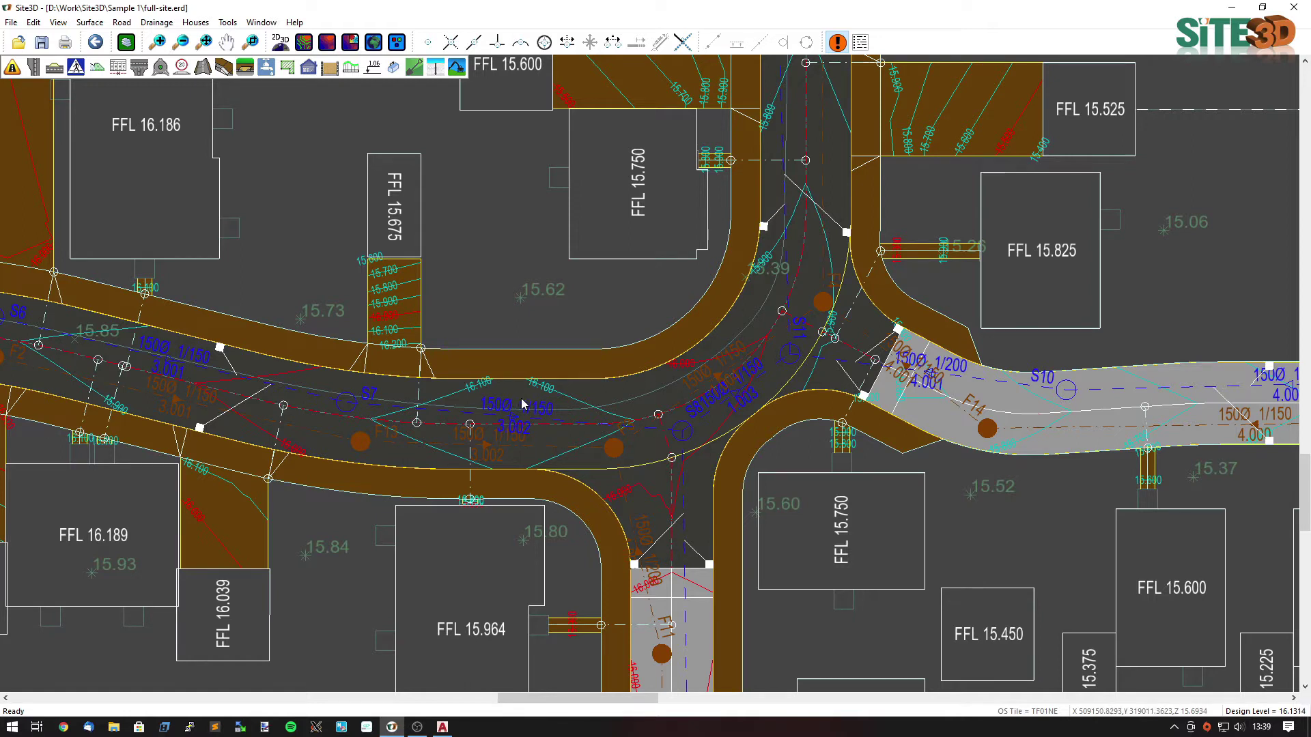
# Copy all layers except survey-3d.dxf, Final Surface and Drivers Path to the clipboard
pyautogui.click(34, 22)
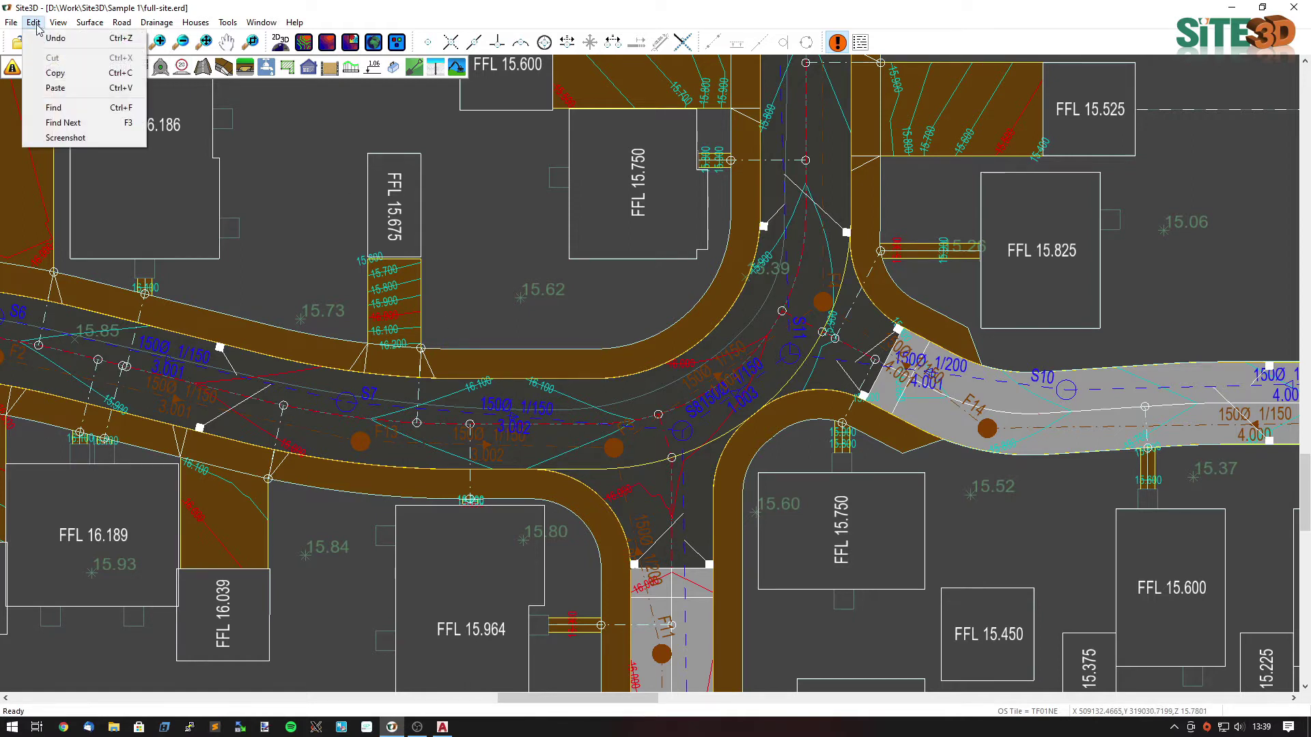
pyautogui.click(81, 71)
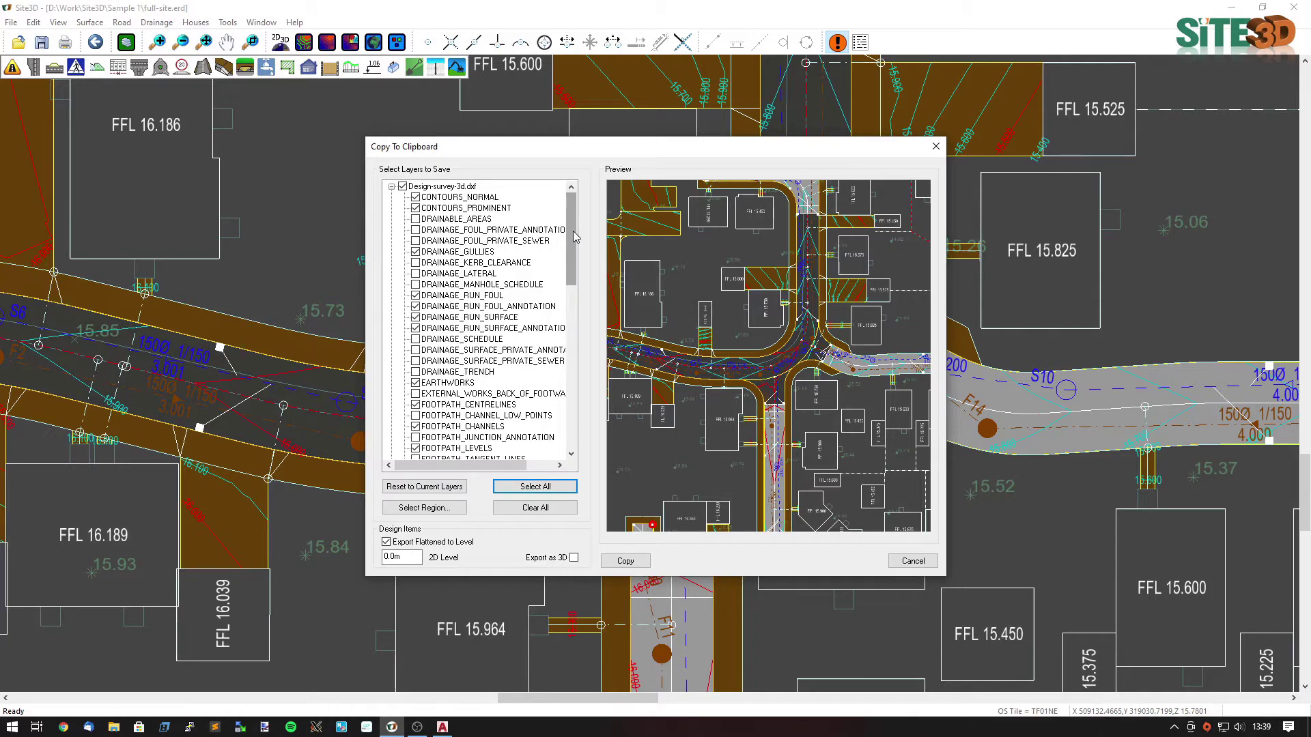
pyautogui.moveTo(572, 235); pyautogui.dragTo(575, 398)
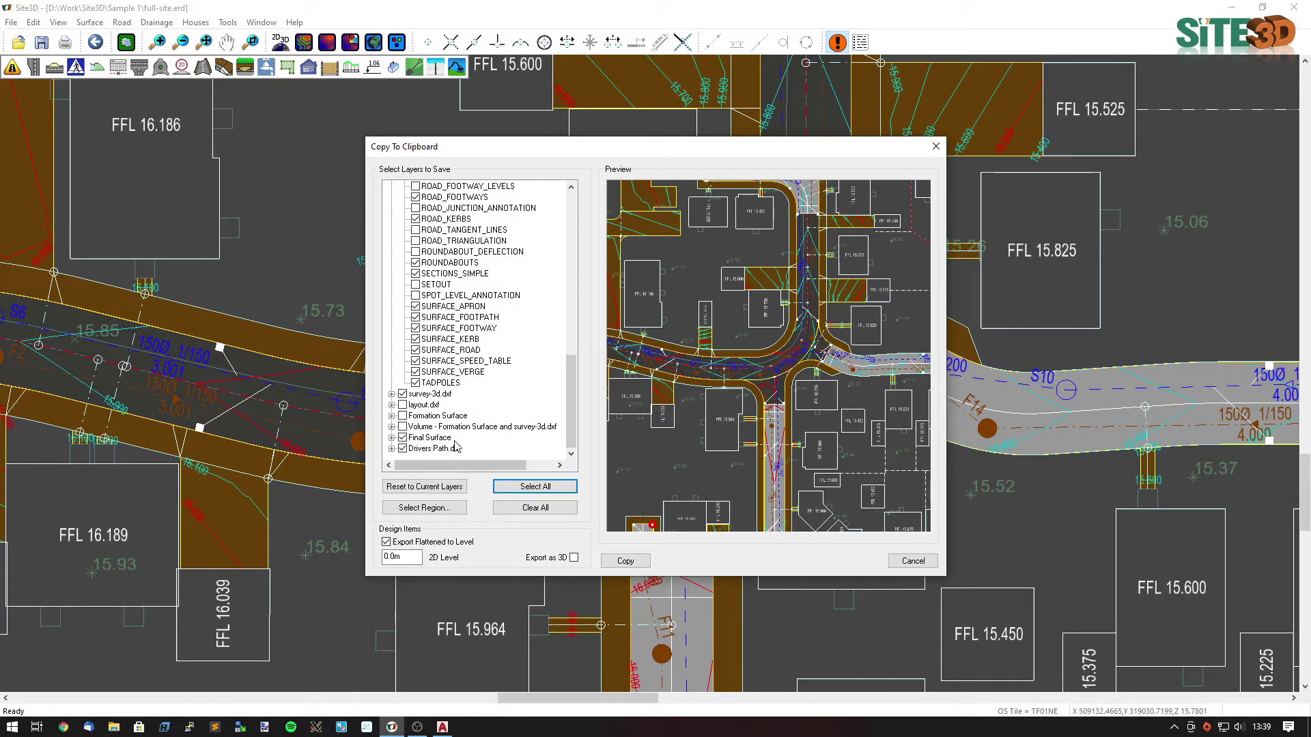
pyautogui.click(402, 394)
pyautogui.click(402, 437)
pyautogui.click(402, 449)
pyautogui.scroll(15, 525, 371)
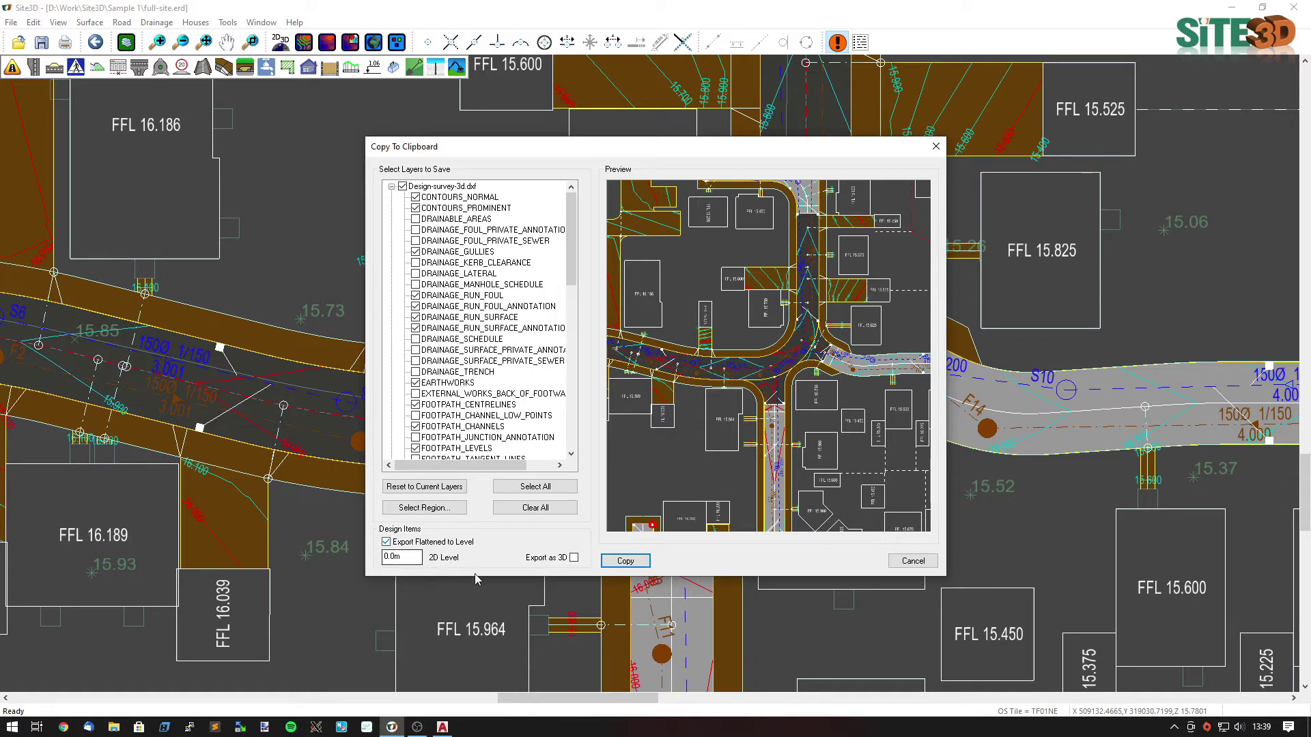
pyautogui.click(624, 562)
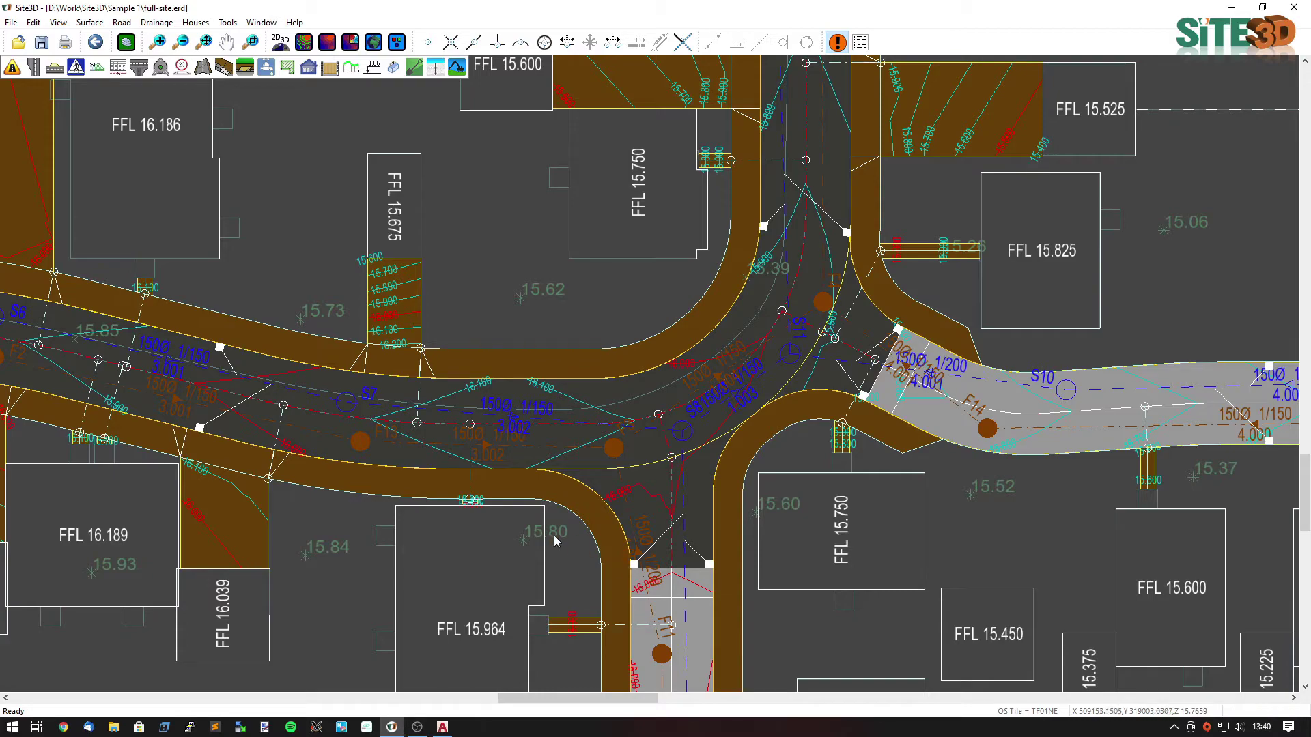
# Switch to AutoCAD 2020 from the Windows taskbar
pyautogui.click(443, 727)
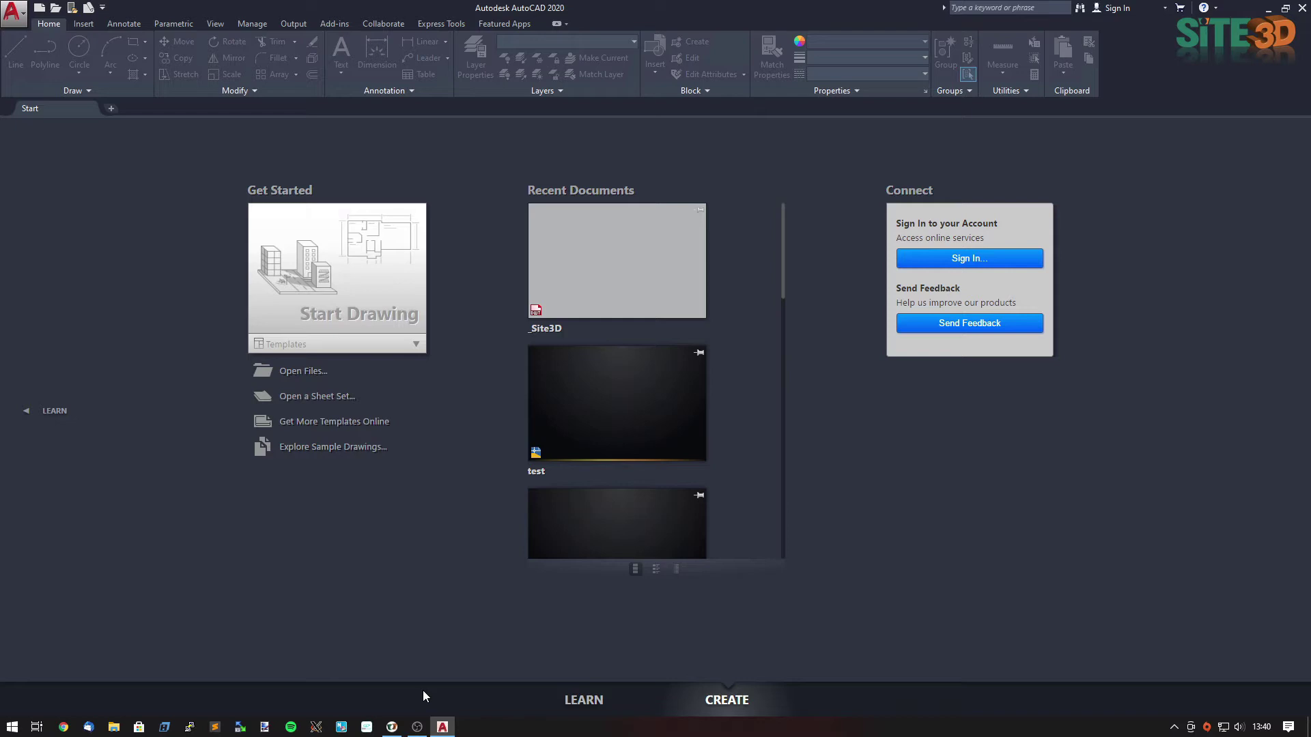
# Create Drawing8.dwg from the _Autodesk Civil 3D (Metric) NCS.dwt template
pyautogui.click(39, 12)
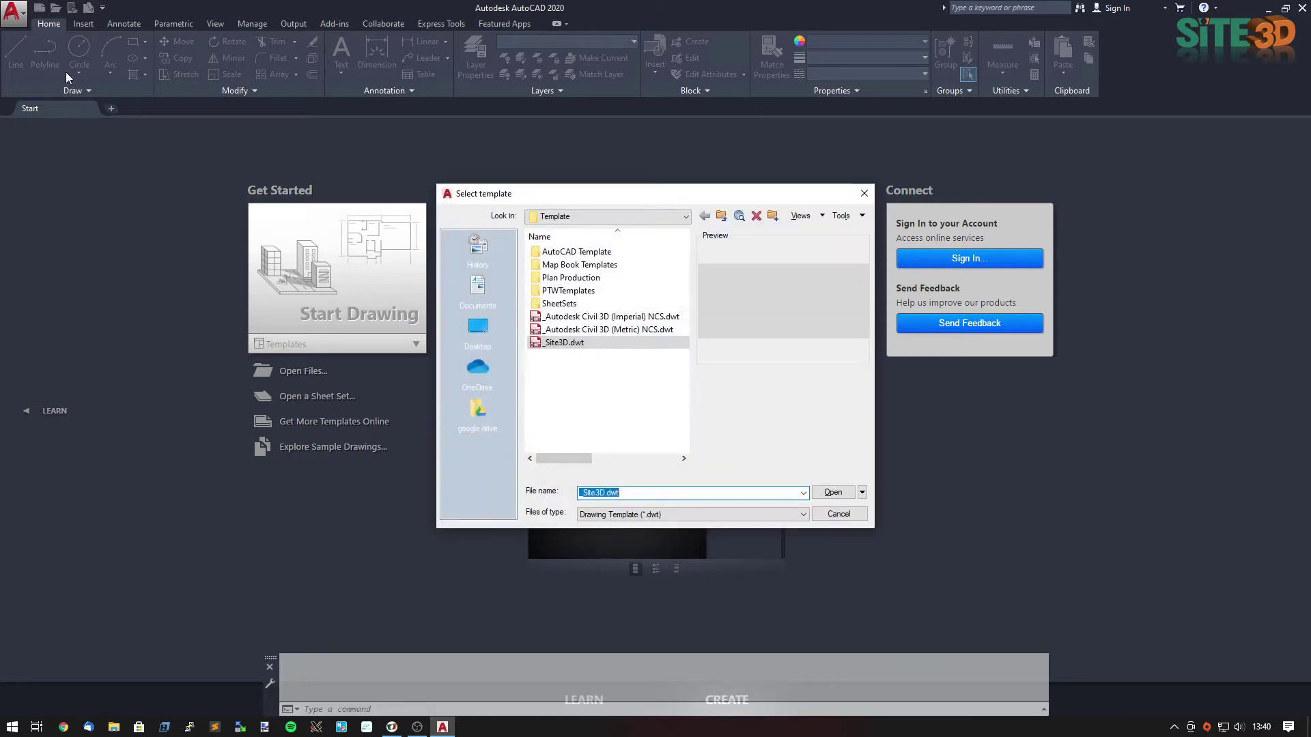
pyautogui.click(595, 332)
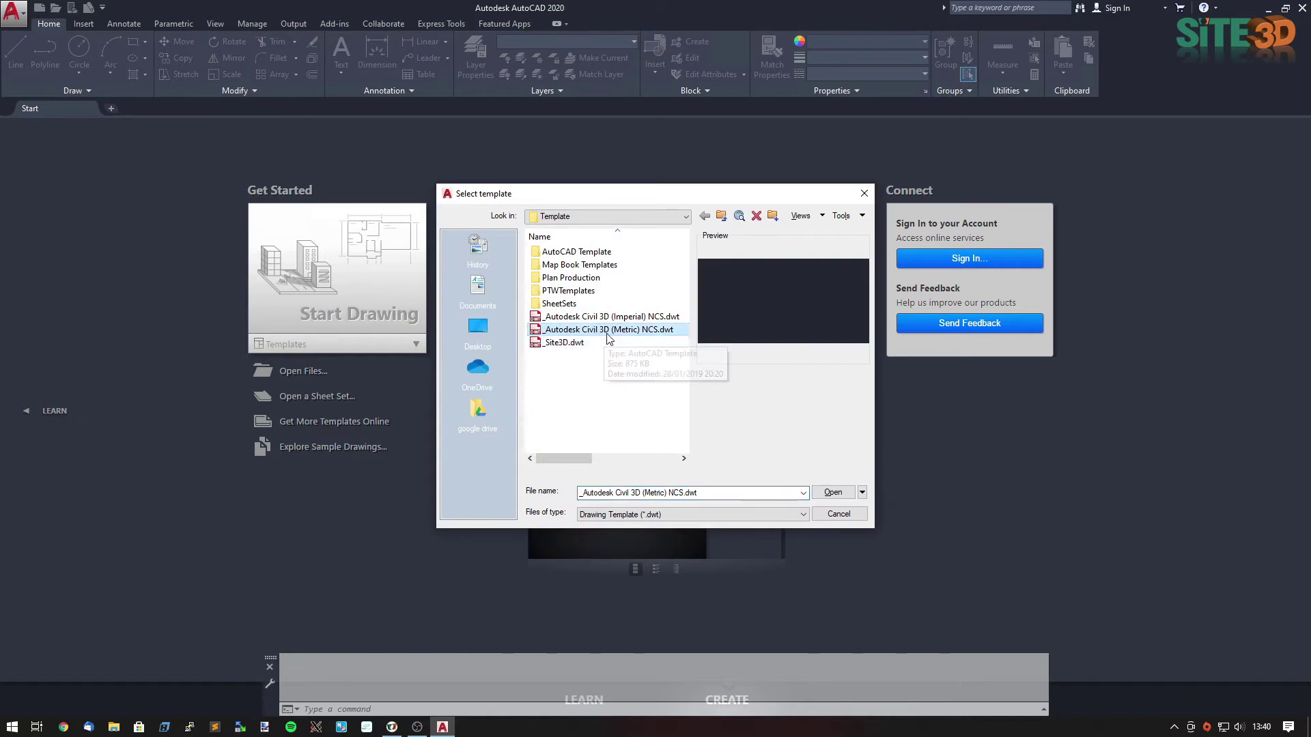
pyautogui.click(833, 493)
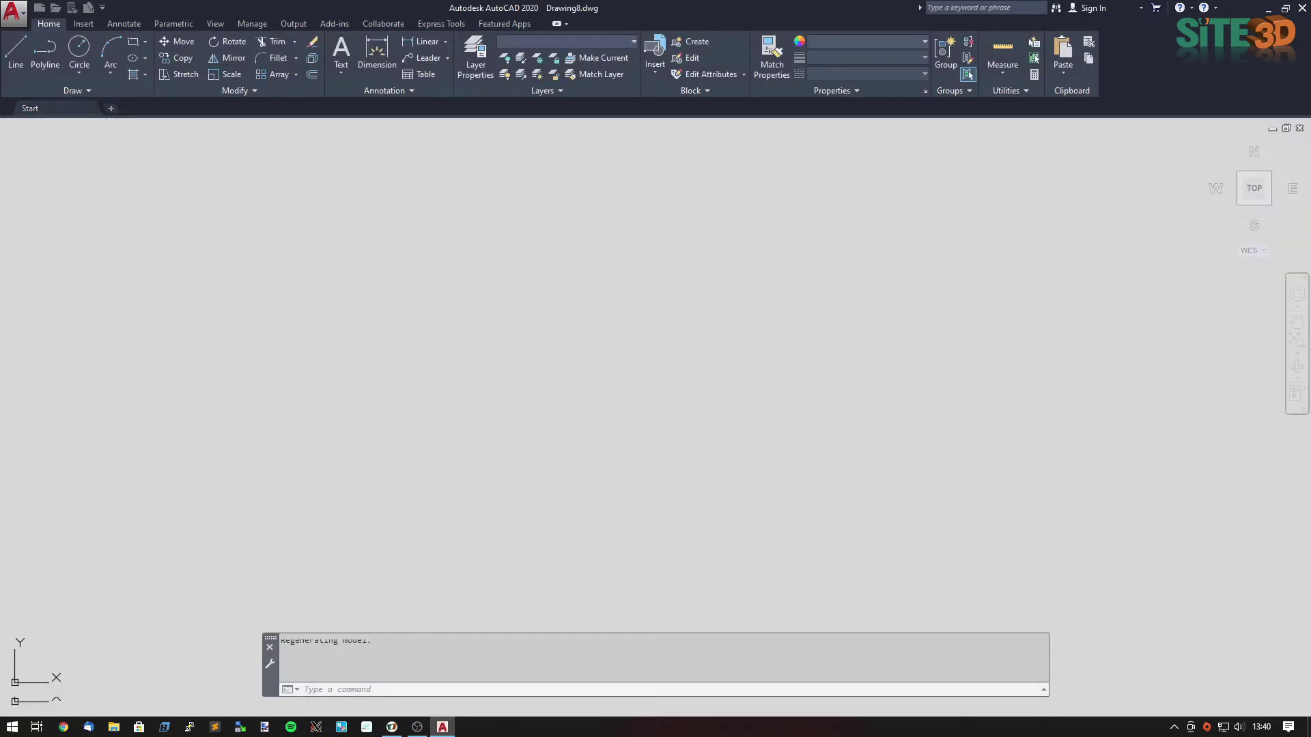
# Paste the Site3D layout at original coordinates, zoom to extents and REGEN the drawing
pyautogui.rightClick(627, 356)
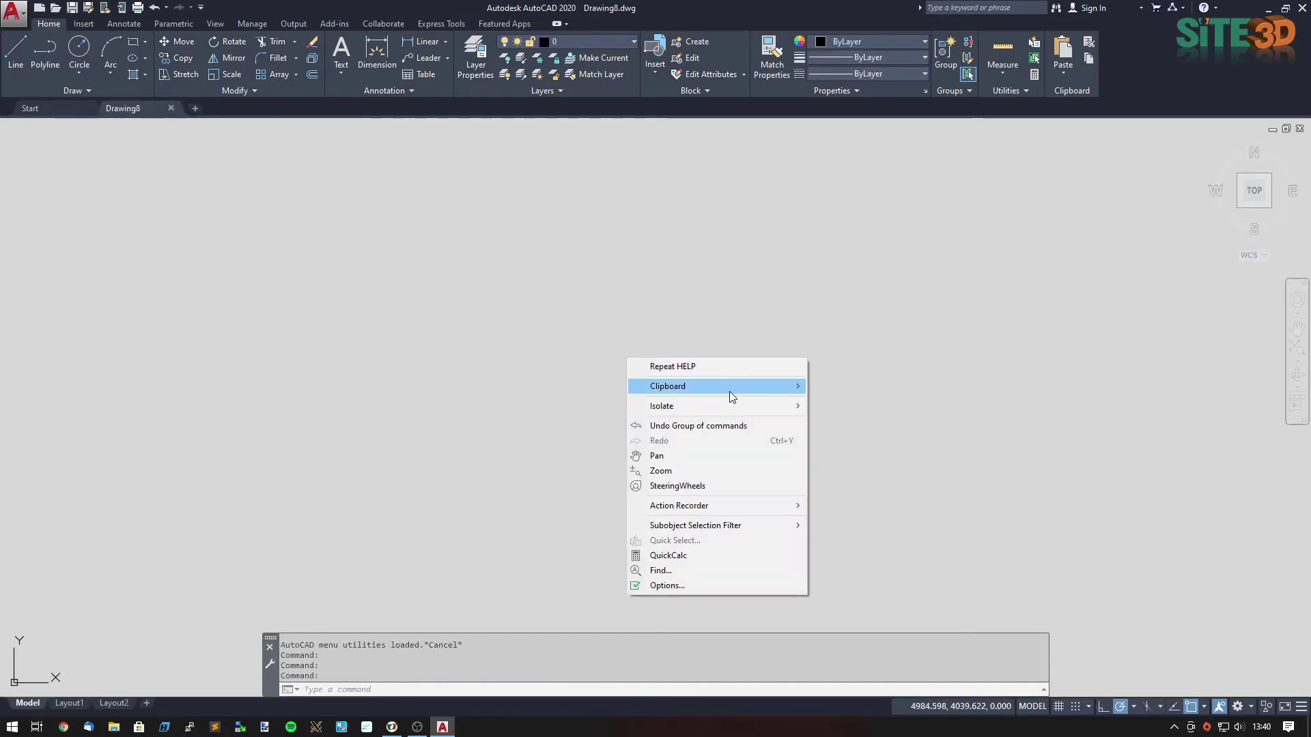
pyautogui.moveTo(729, 388)
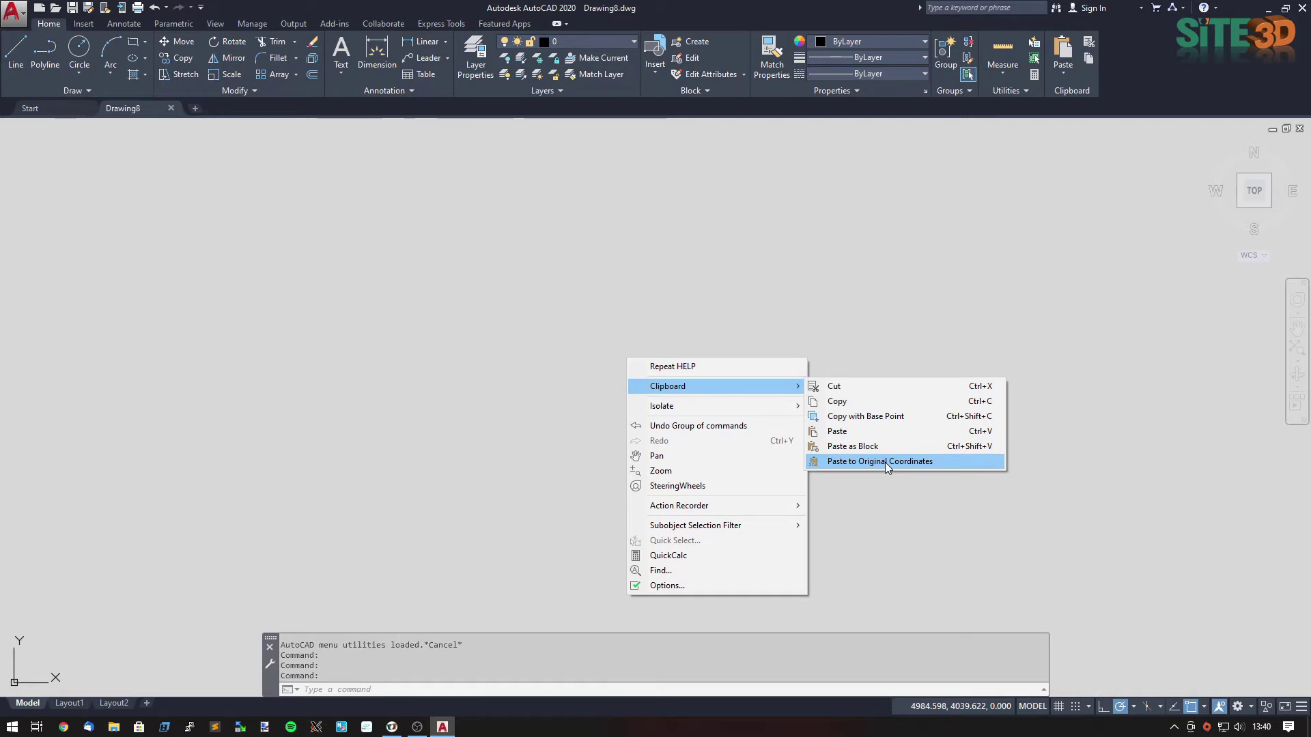
pyautogui.press('Escape')
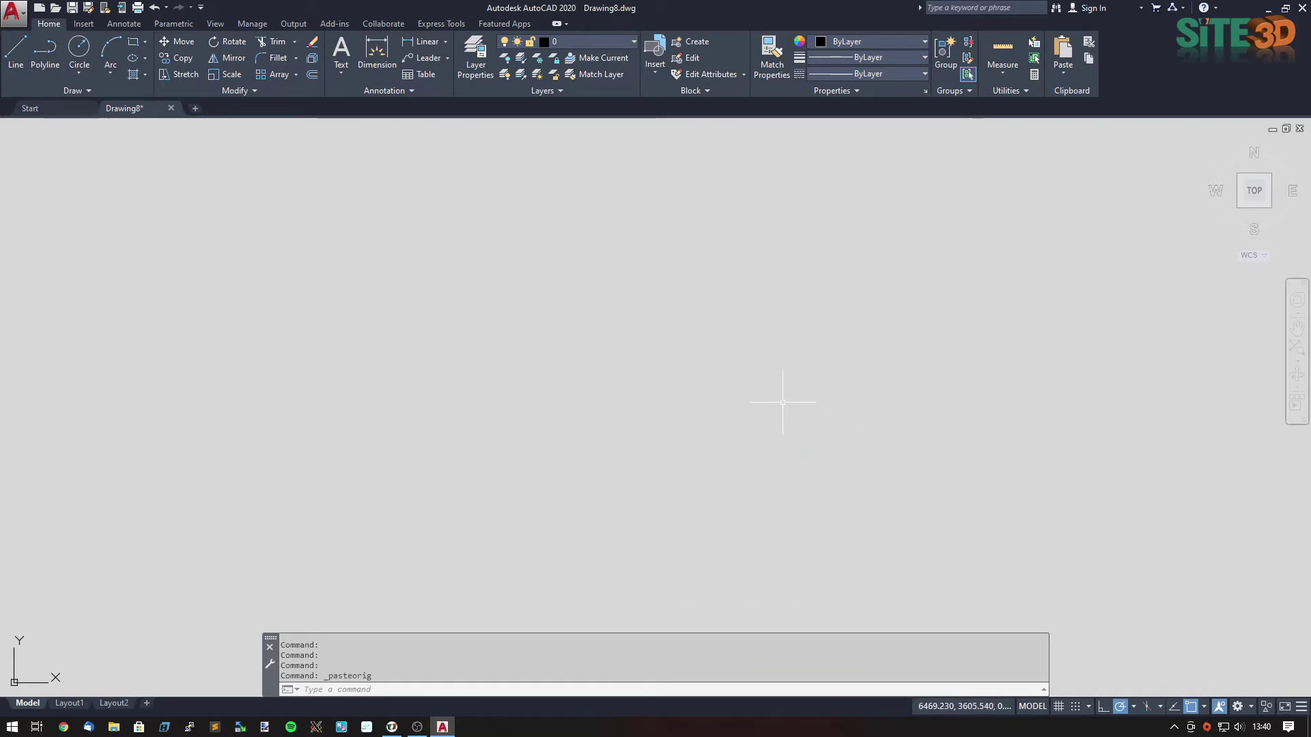
pyautogui.middleClick(777, 394)
pyautogui.middleClick(777, 394)
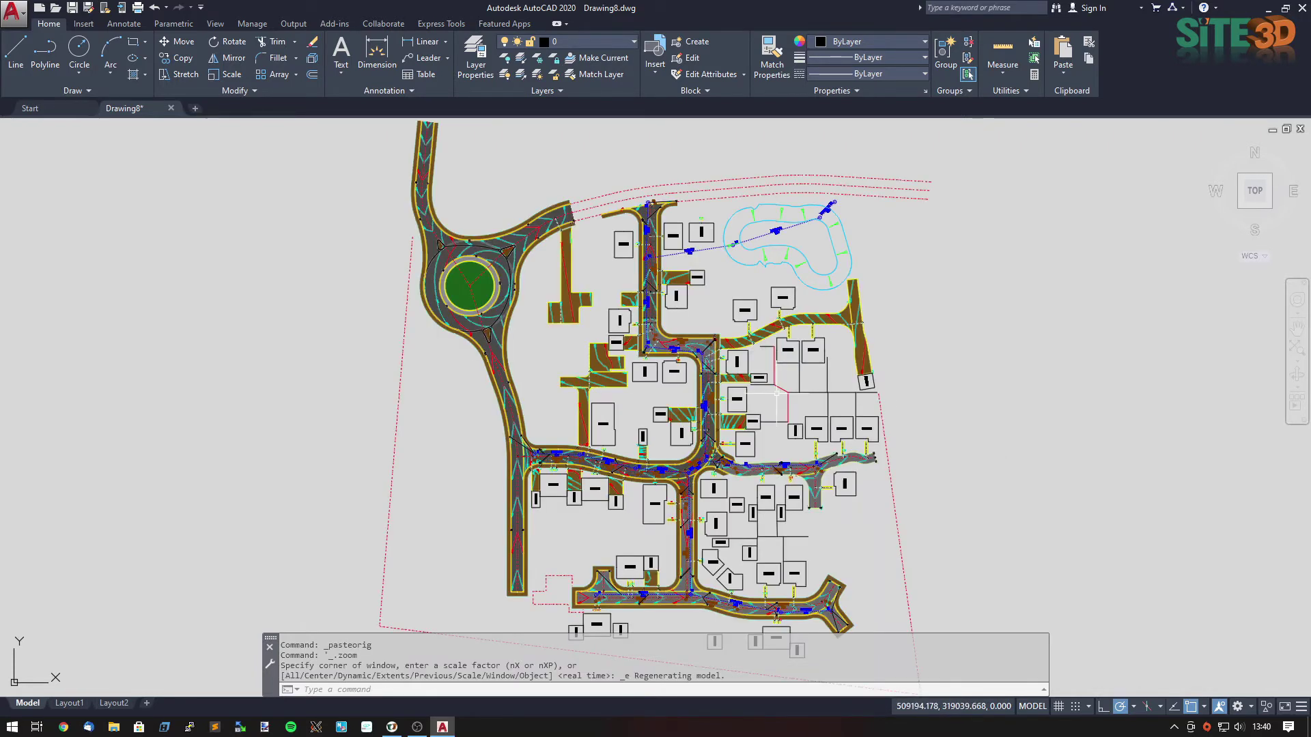
pyautogui.write('rege')
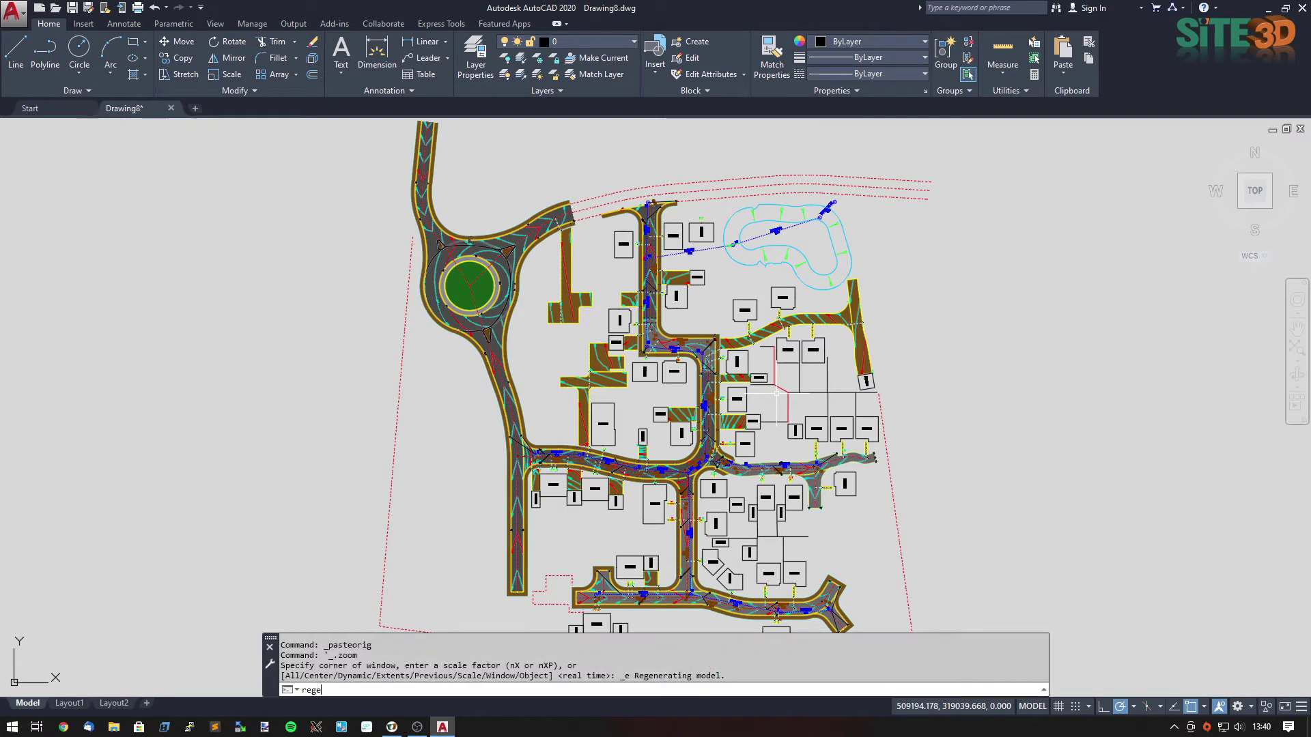
pyautogui.press('Return')
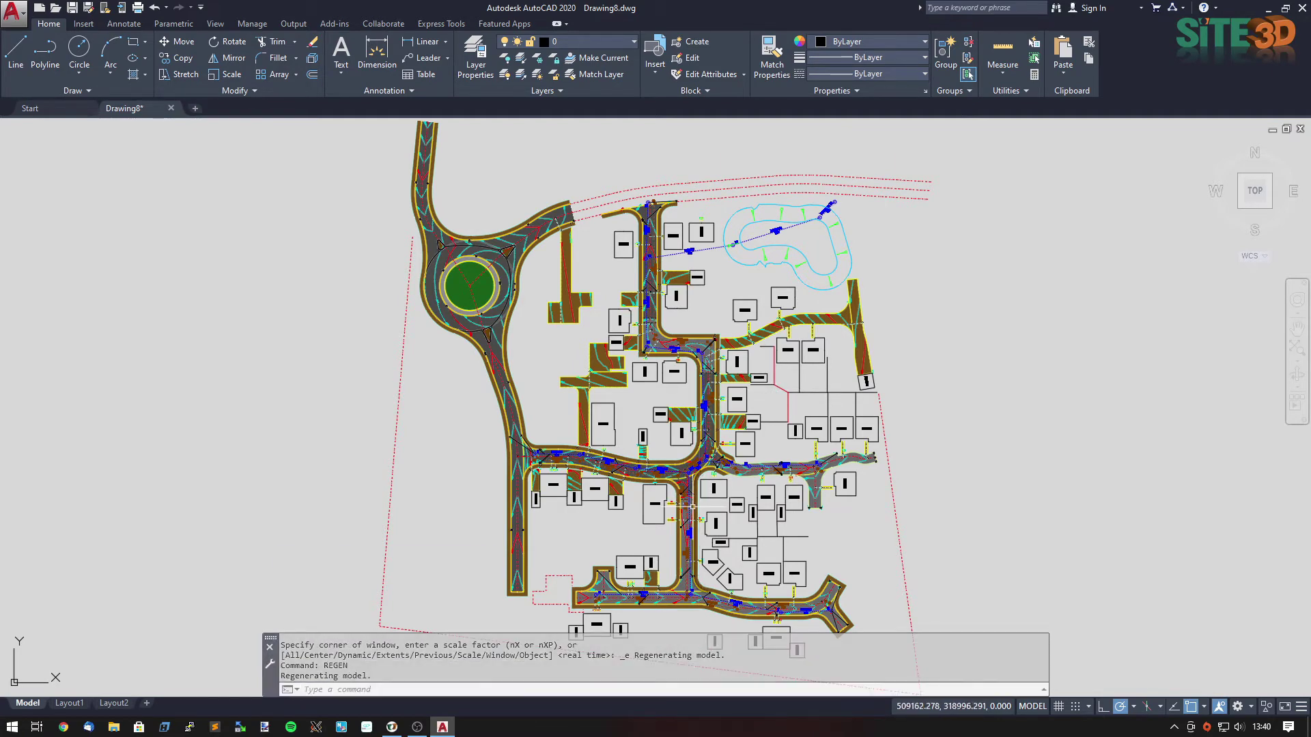
pyautogui.scroll(8, 684, 493)
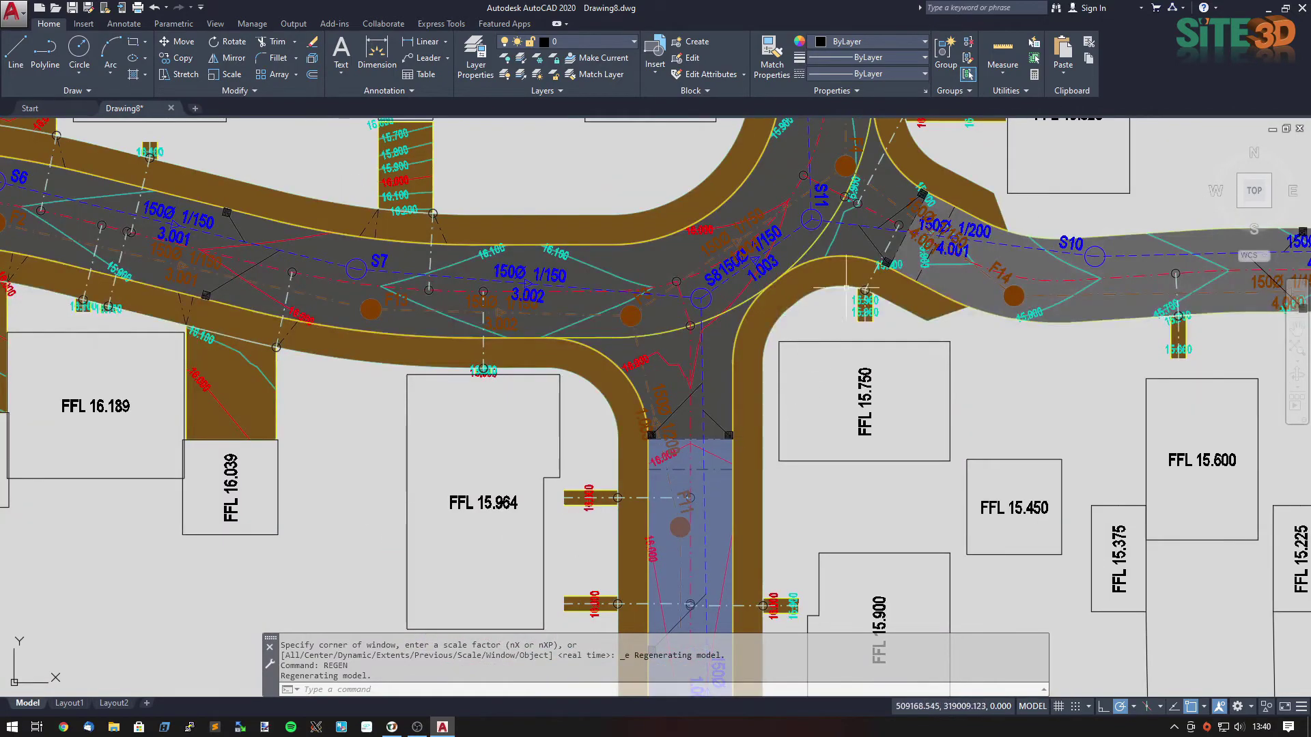
pyautogui.moveTo(723, 157); pyautogui.dragTo(683, 287, button='middle')
pyautogui.moveTo(827, 123)
pyautogui.mouseDown(button='middle')
pyautogui.moveTo(761, 238)
pyautogui.moveTo(768, 575)
pyautogui.mouseUp(button='middle')
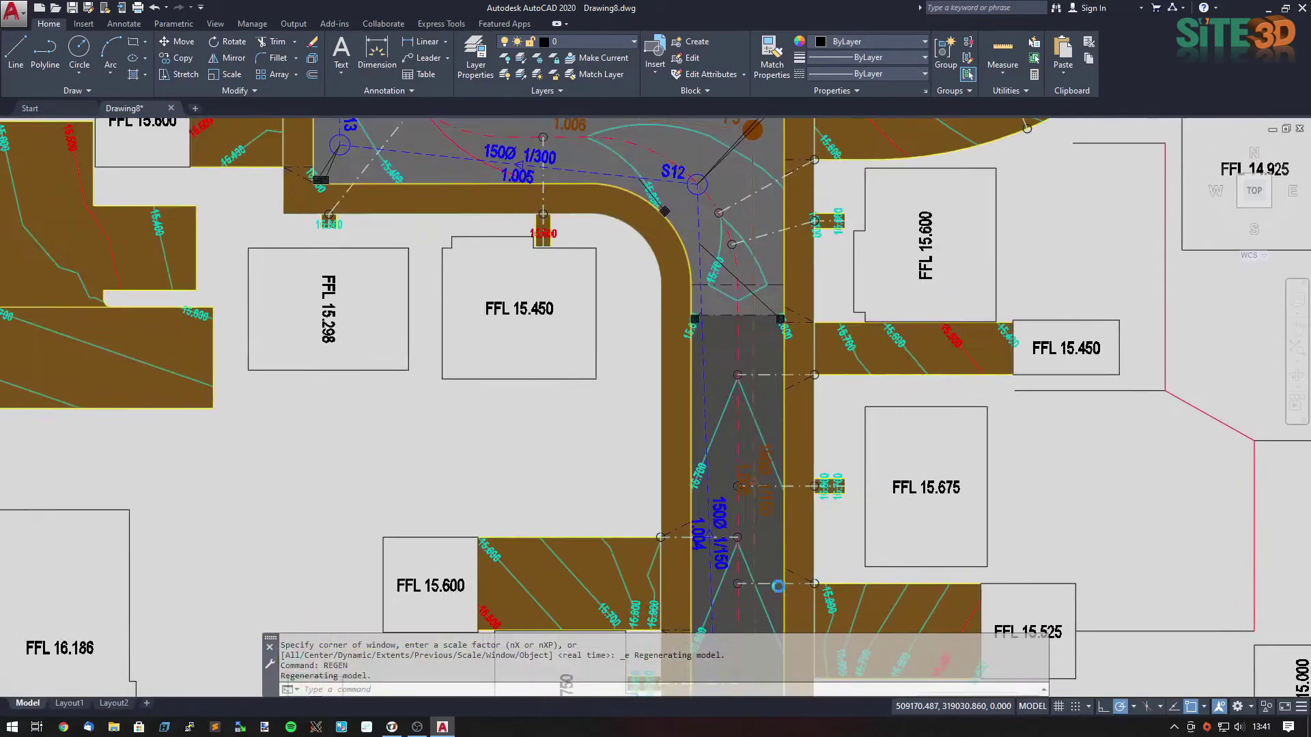
pyautogui.moveTo(569, 139)
pyautogui.mouseDown(button='middle')
pyautogui.moveTo(453, 296)
pyautogui.moveTo(617, 322)
pyautogui.mouseUp(button='middle')
pyautogui.scroll(-8, 617, 323)
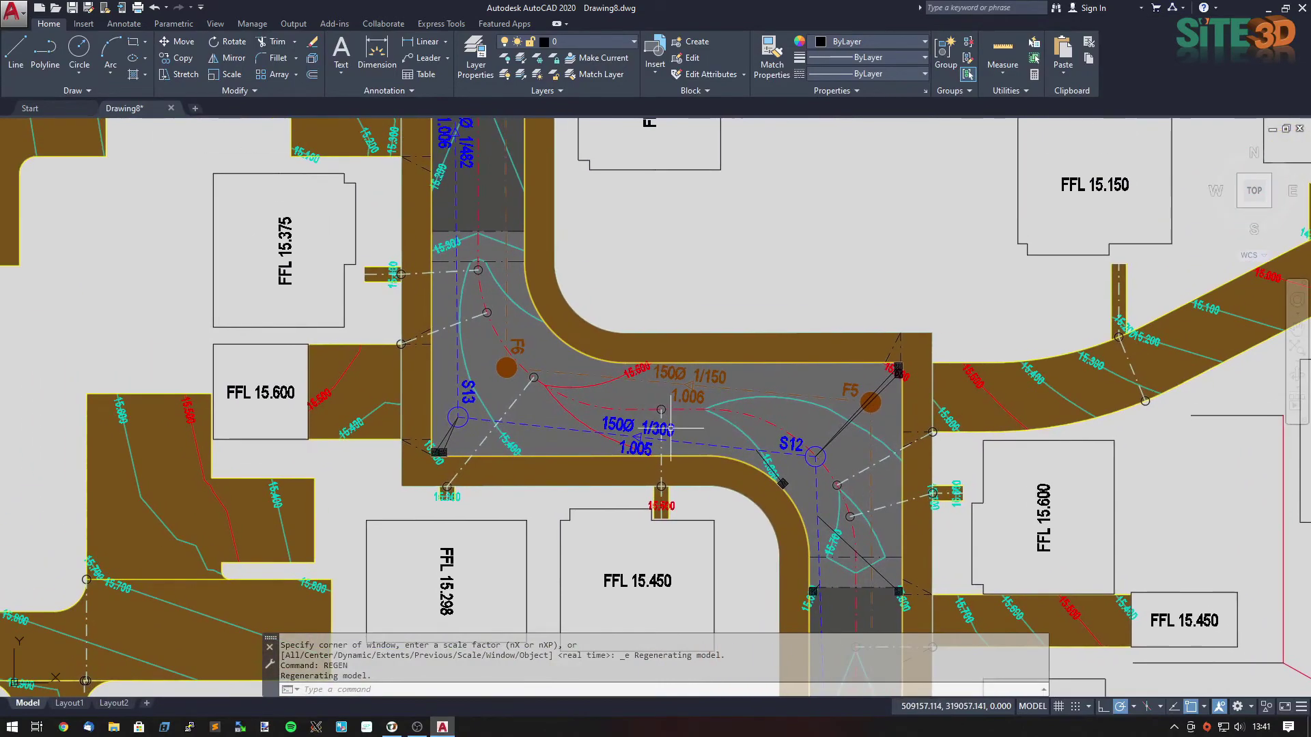
pyautogui.moveTo(662, 482); pyautogui.dragTo(672, 399, button='middle')
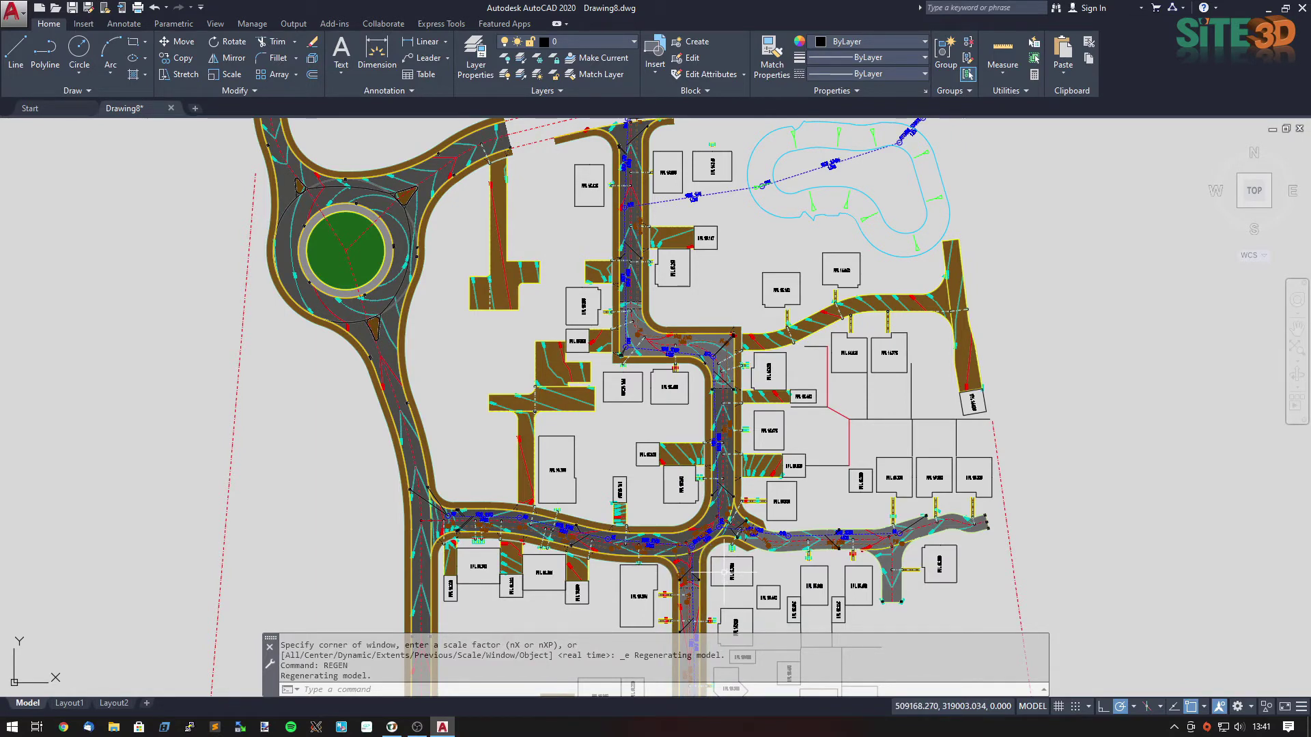
pyautogui.scroll(5, 726, 570)
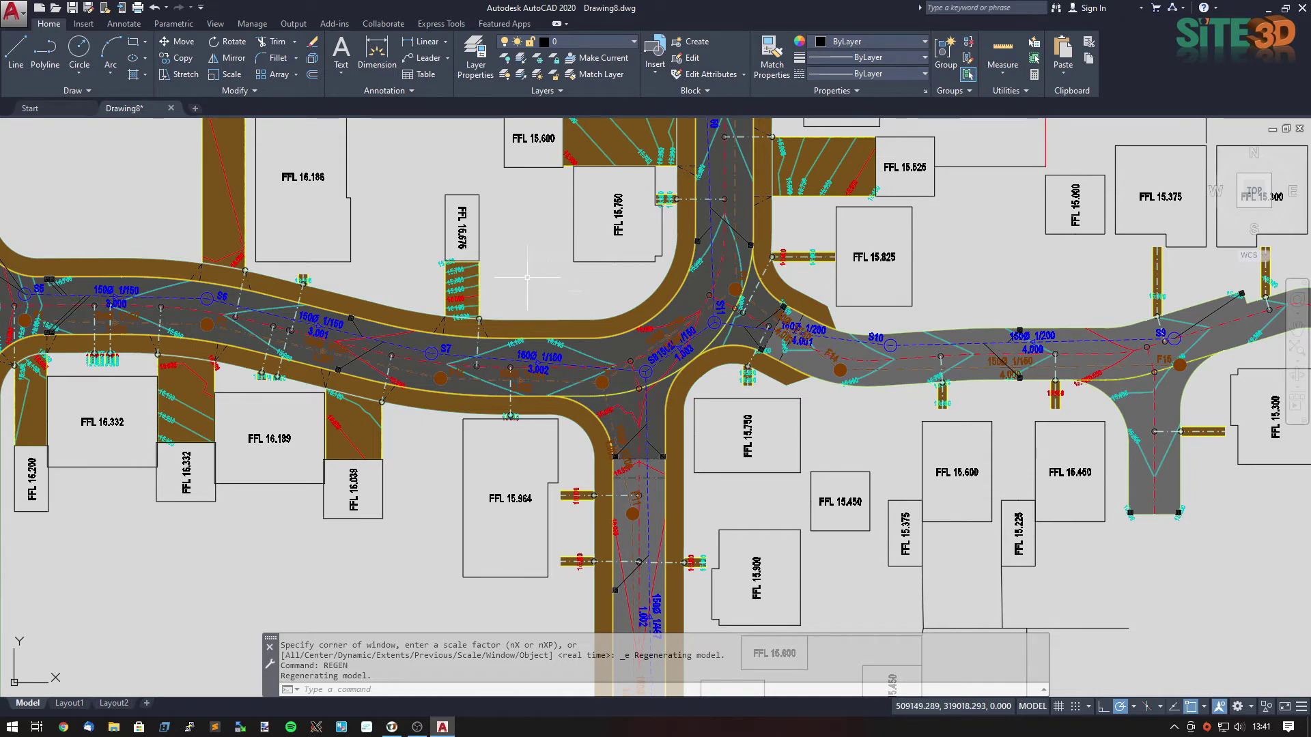
# Create Drawing9.dwg from the _Site3D.dwt template
pyautogui.click(38, 11)
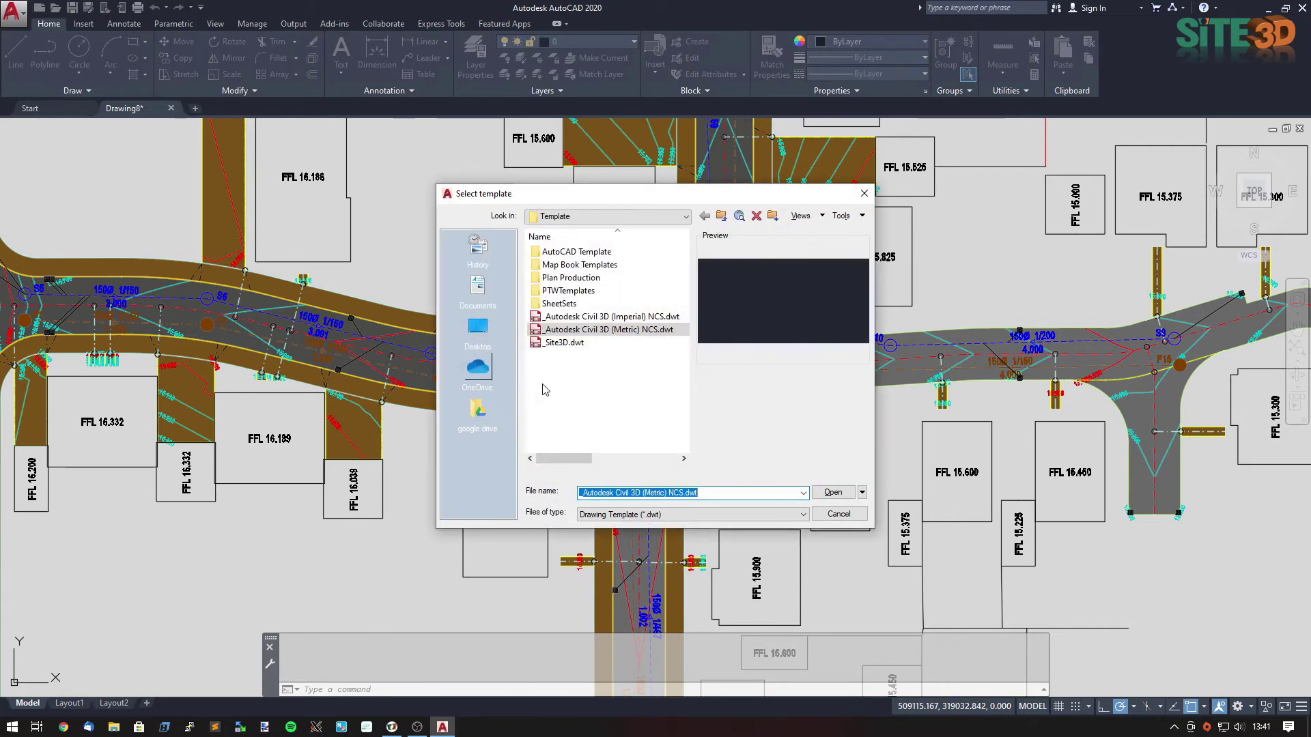
pyautogui.click(563, 343)
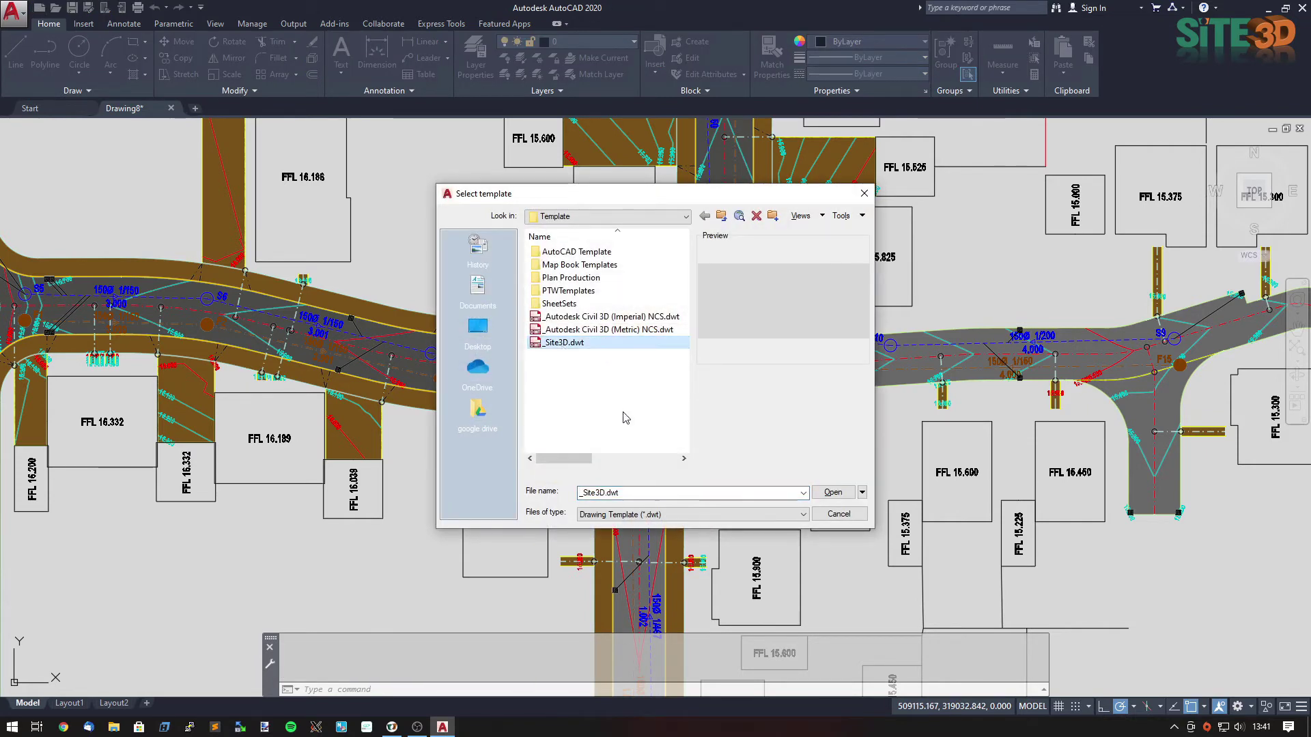
pyautogui.click(833, 492)
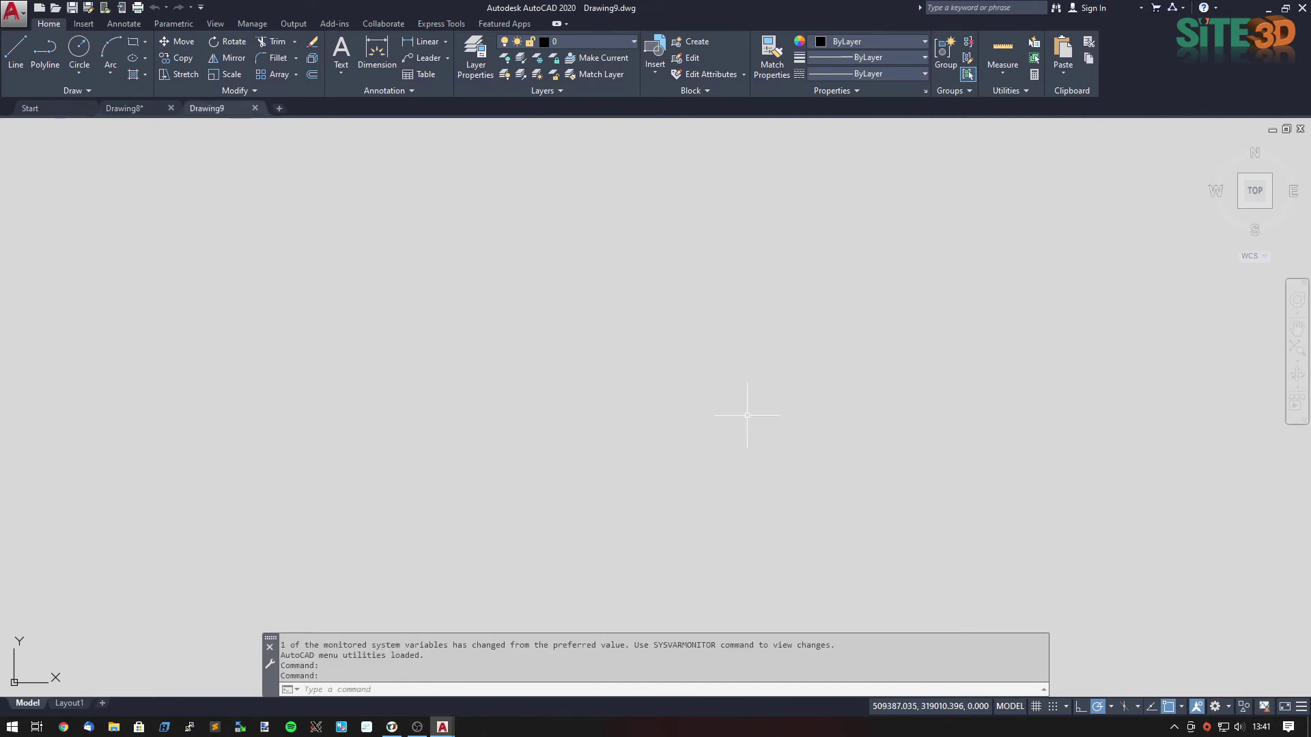
# Paste the Site3D layout into Drawing9.dwg at original coordinates, zoom extents and REGEN
pyautogui.rightClick(624, 374)
pyautogui.moveTo(738, 406)
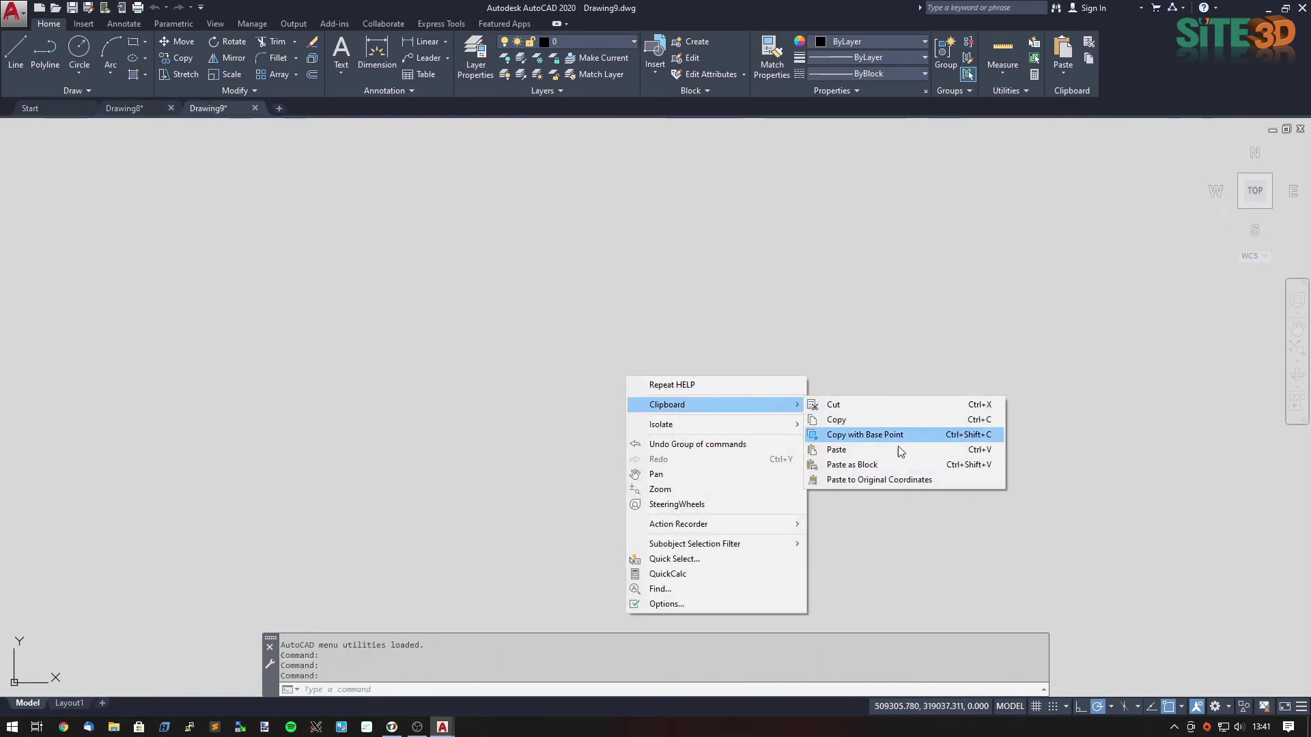
pyautogui.click(903, 480)
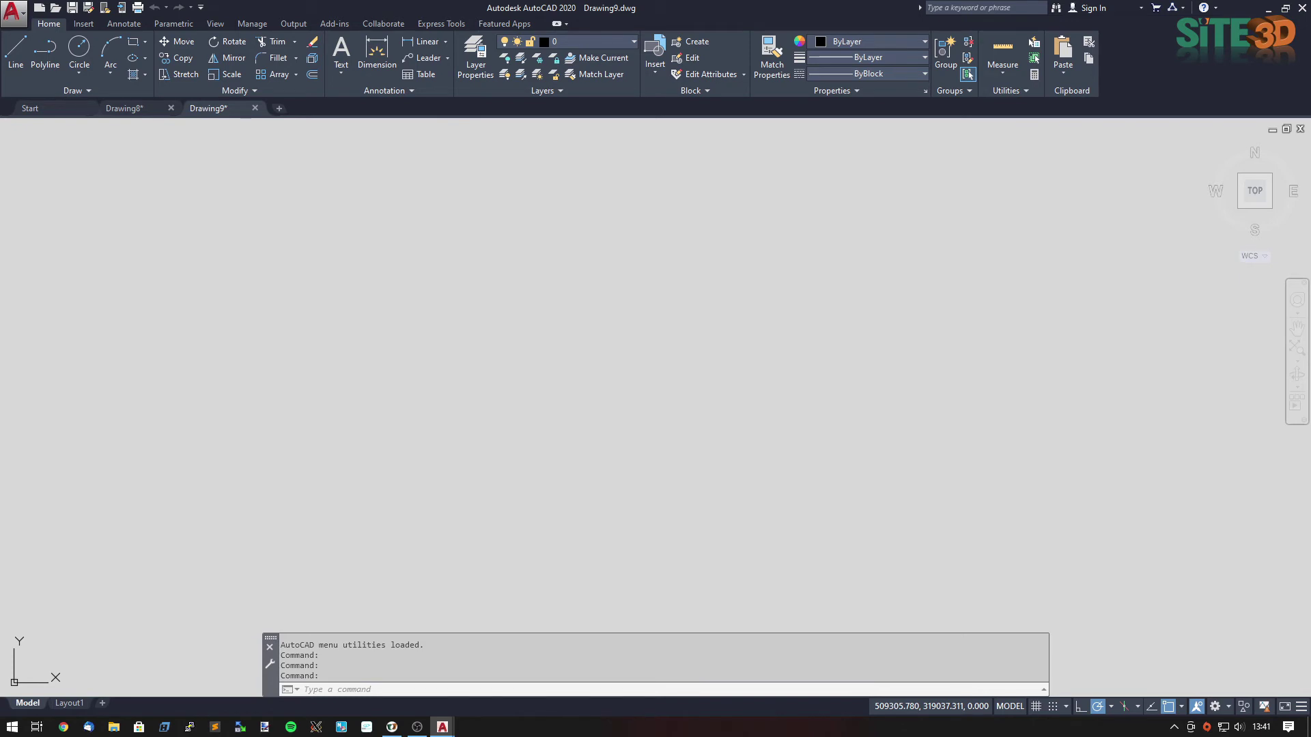
pyautogui.middleClick(588, 410)
pyautogui.middleClick(589, 409)
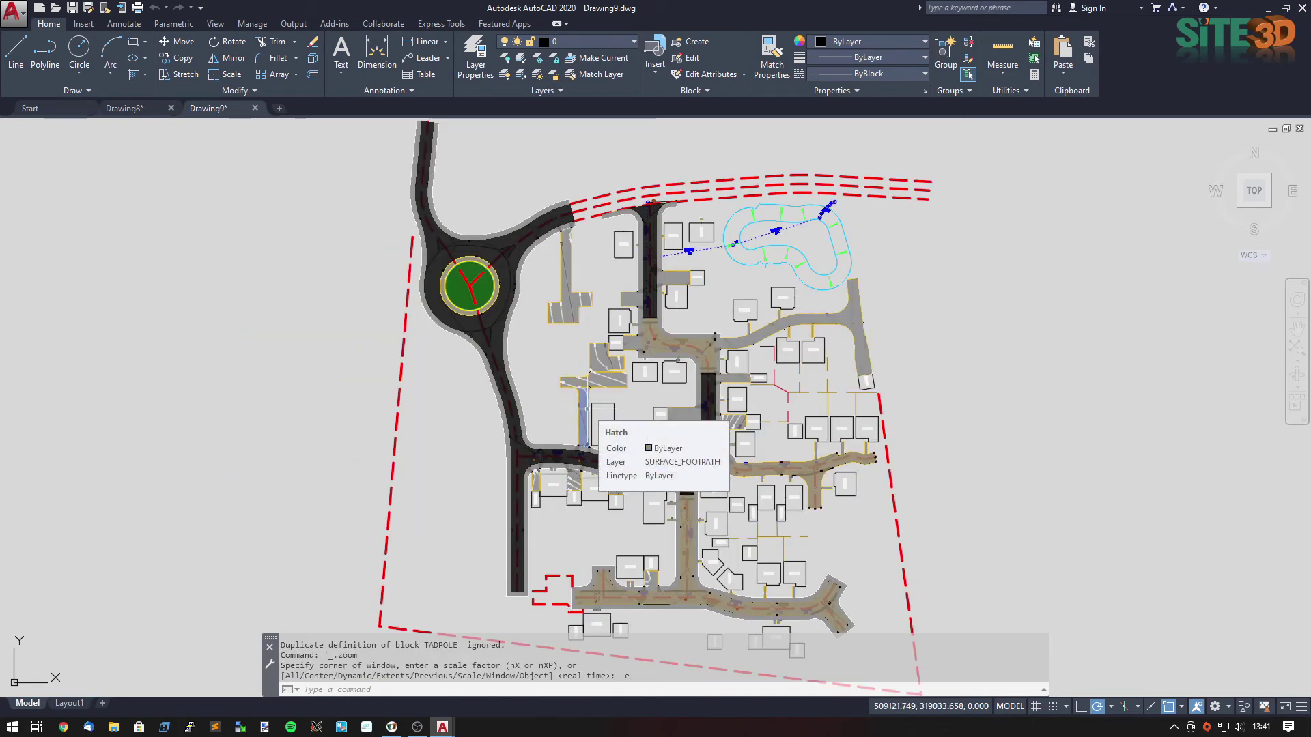
pyautogui.write('regen')
pyautogui.press('Return')
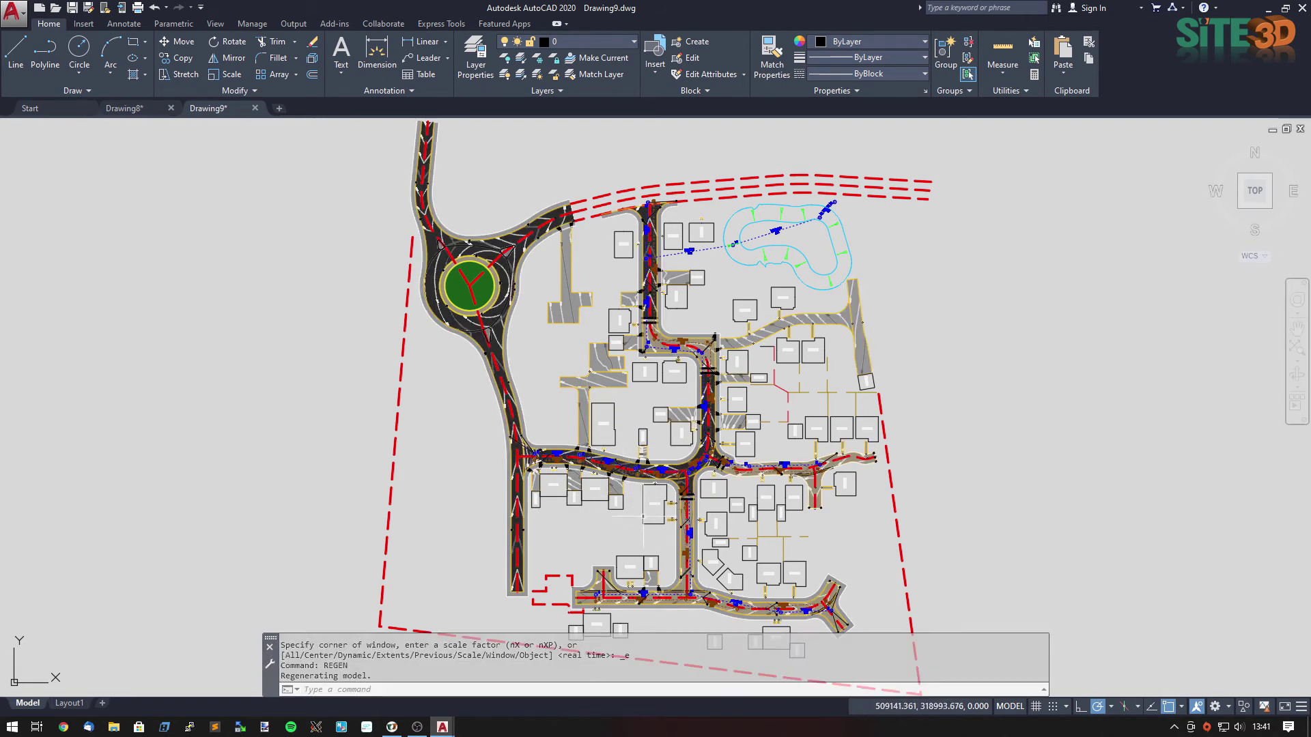
pyautogui.scroll(8, 678, 512)
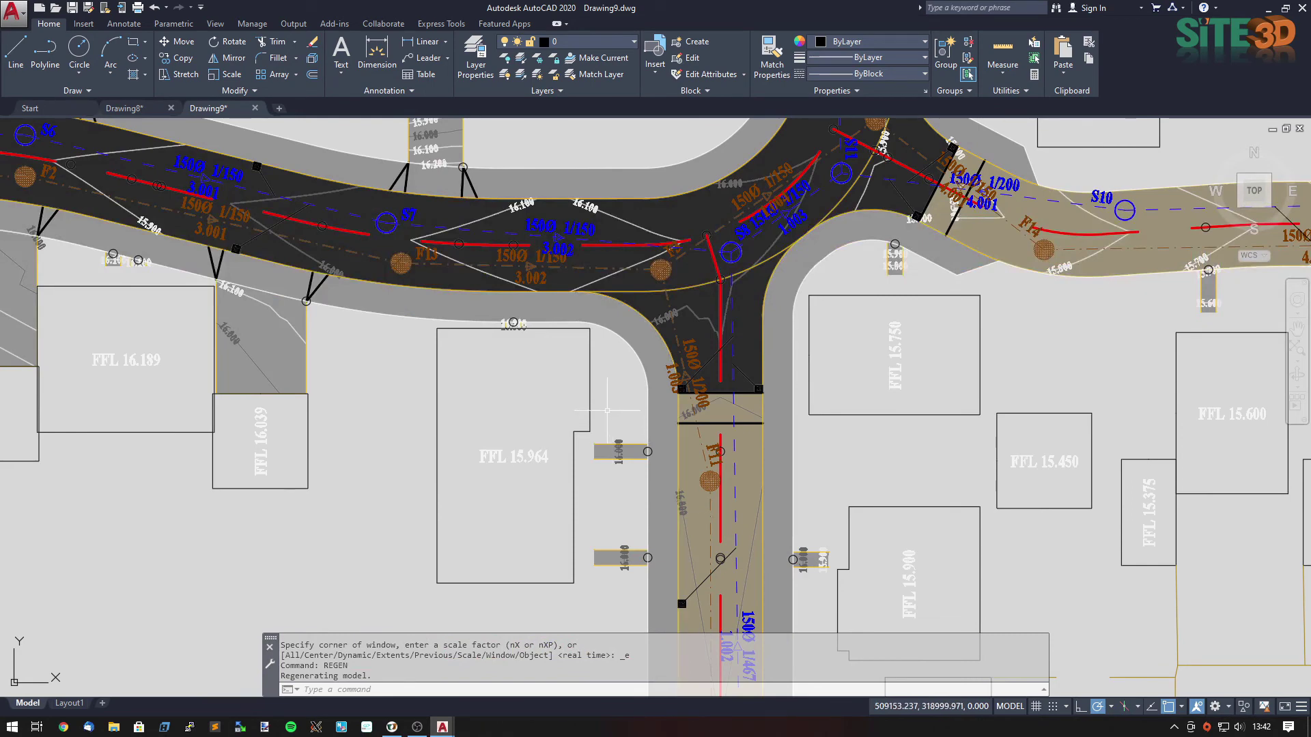
pyautogui.moveTo(698, 252); pyautogui.dragTo(586, 478, button='middle')
pyautogui.moveTo(586, 478)
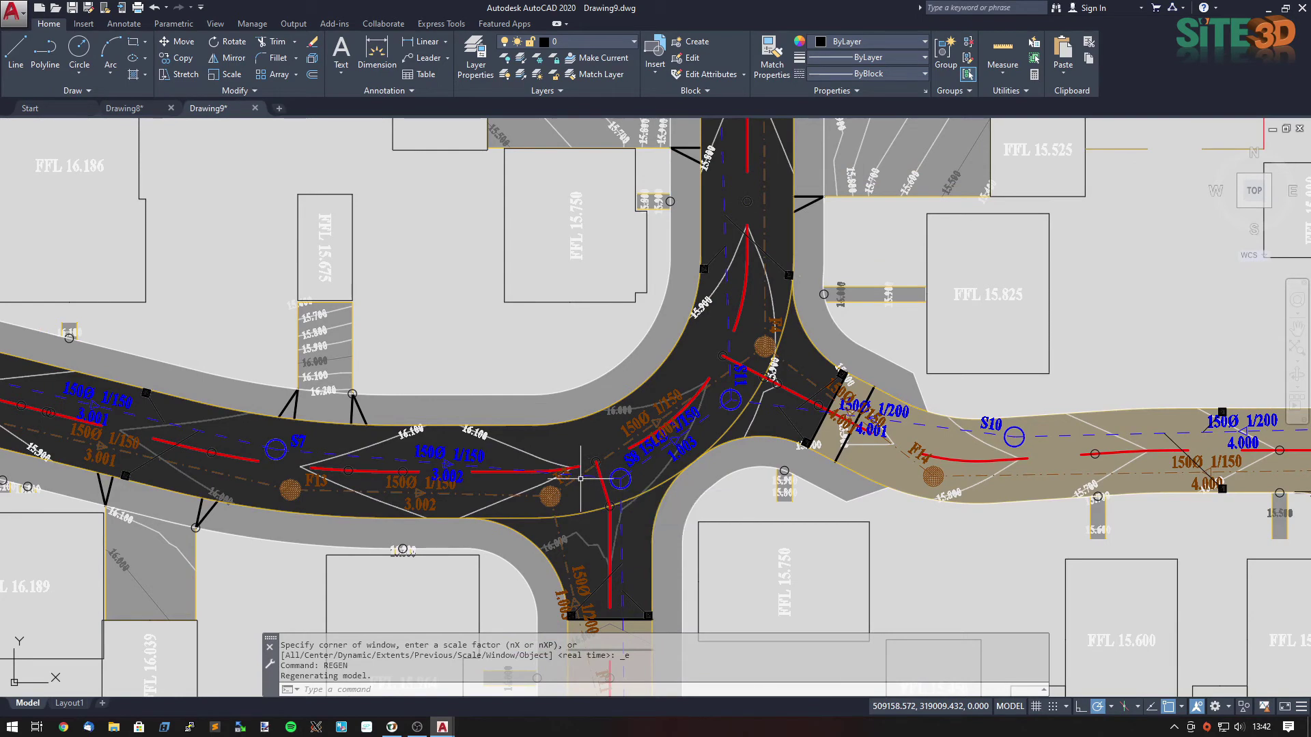
pyautogui.scroll(4, 467, 455)
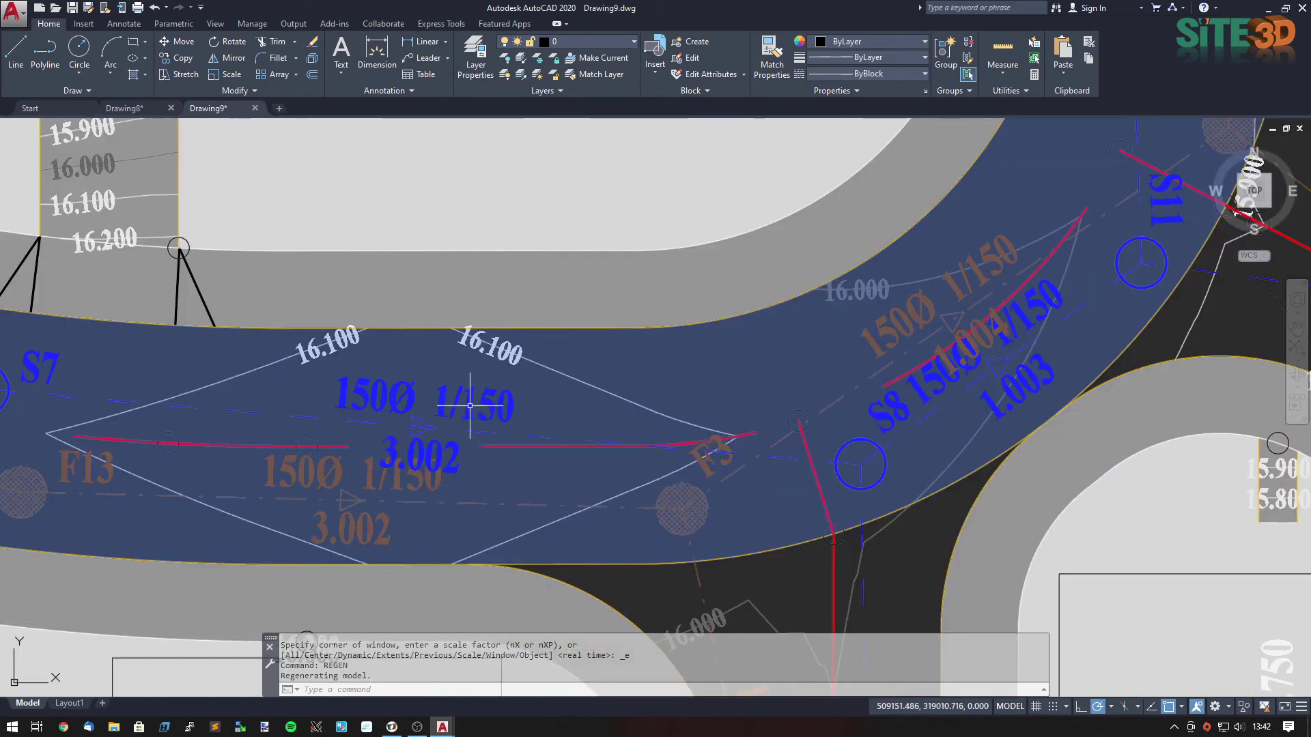
pyautogui.scroll(4, 699, 505)
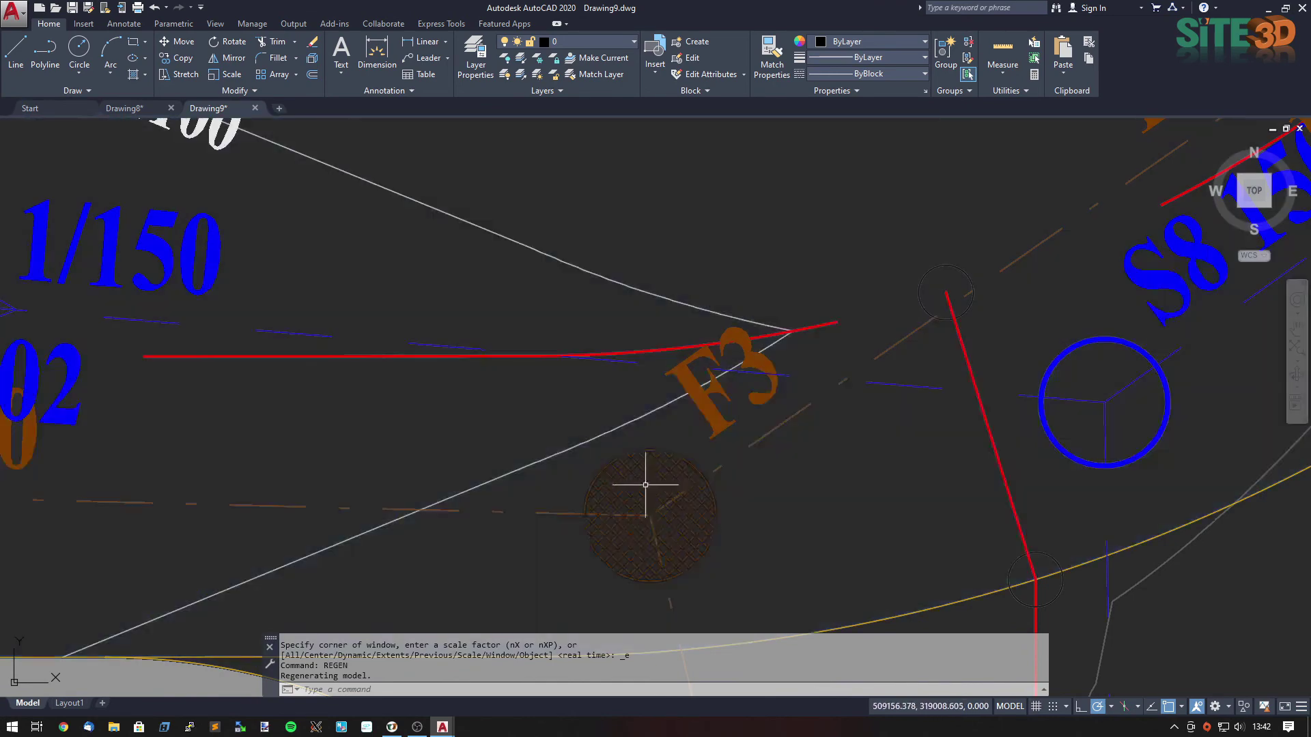
pyautogui.scroll(-2, 652, 505)
pyautogui.scroll(-3, 611, 525)
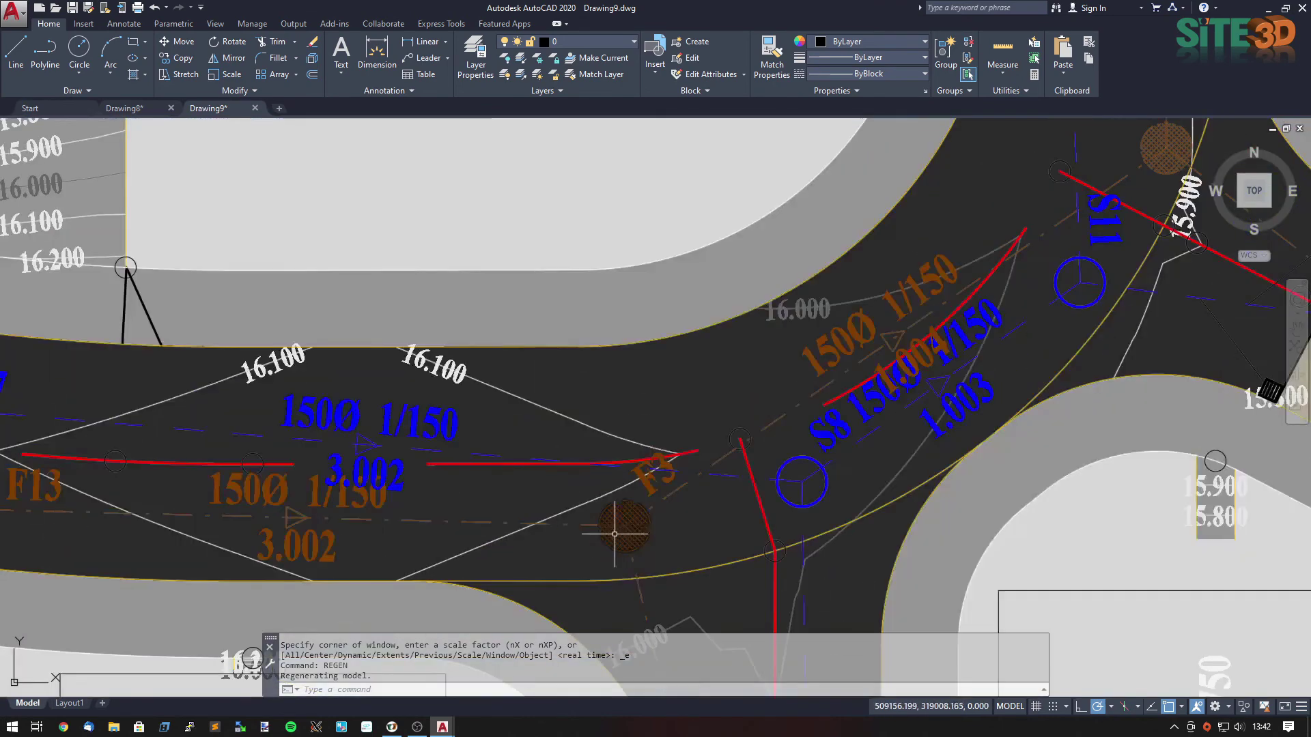
pyautogui.scroll(-2, 615, 533)
pyautogui.scroll(2, 694, 371)
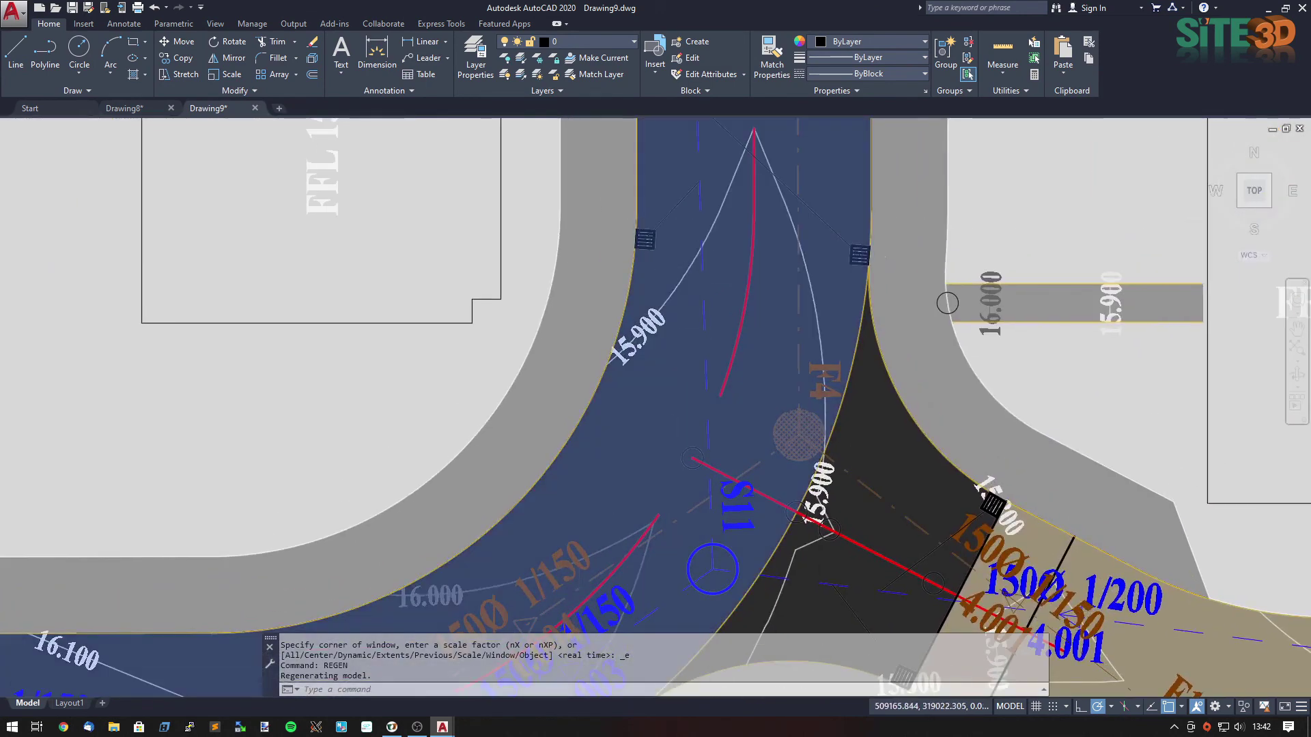
pyautogui.scroll(5, 659, 216)
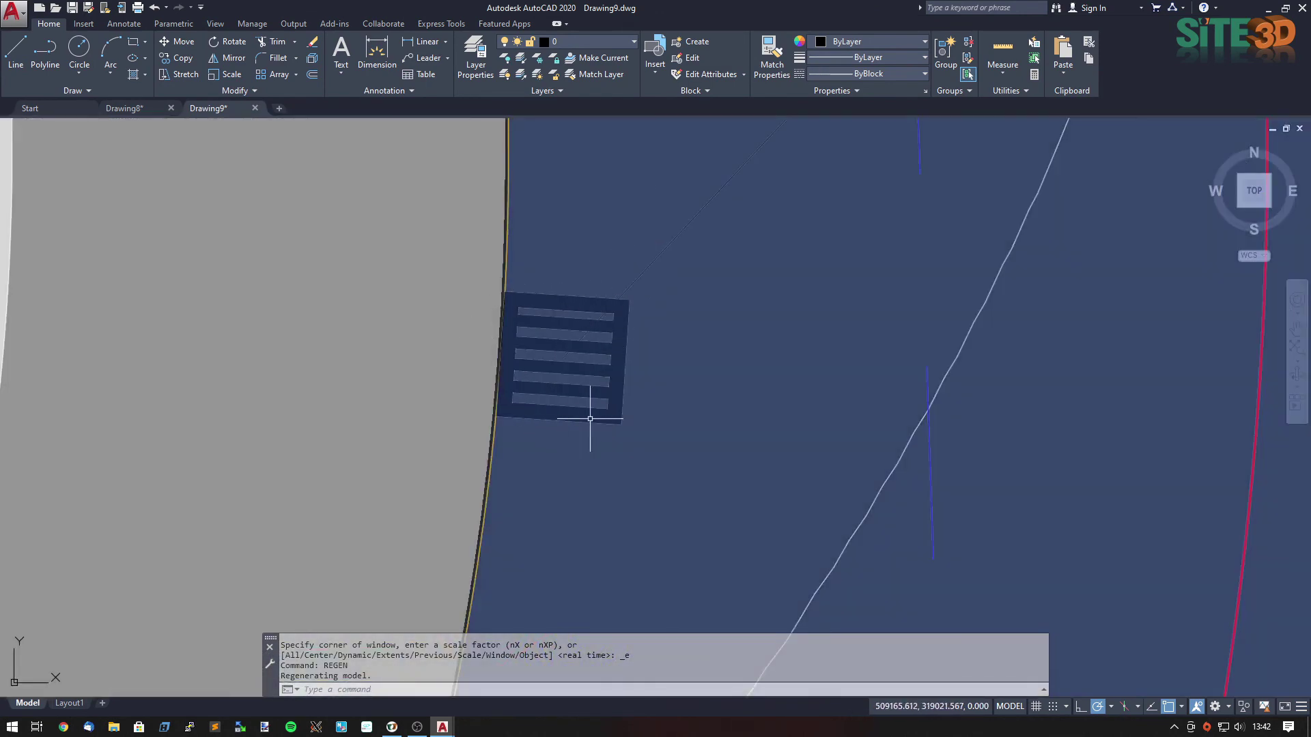
pyautogui.scroll(-6, 433, 301)
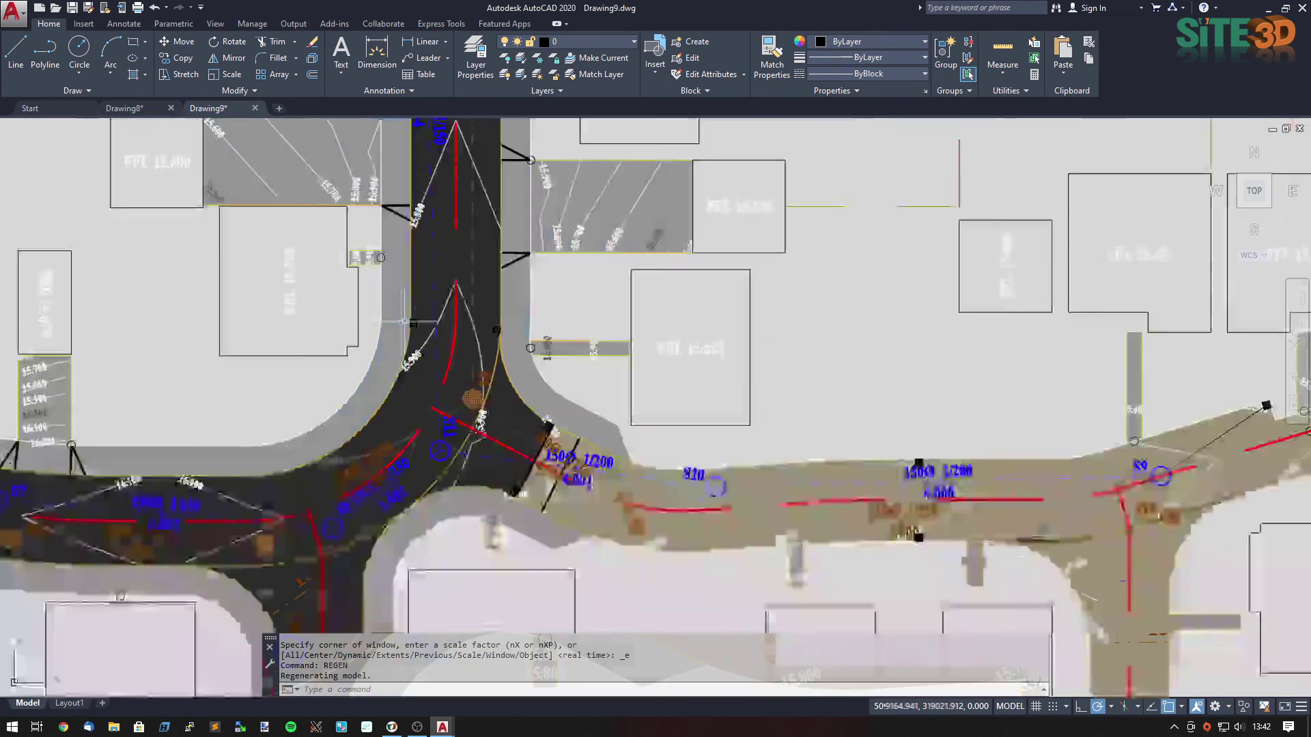
pyautogui.scroll(-4, 516, 417)
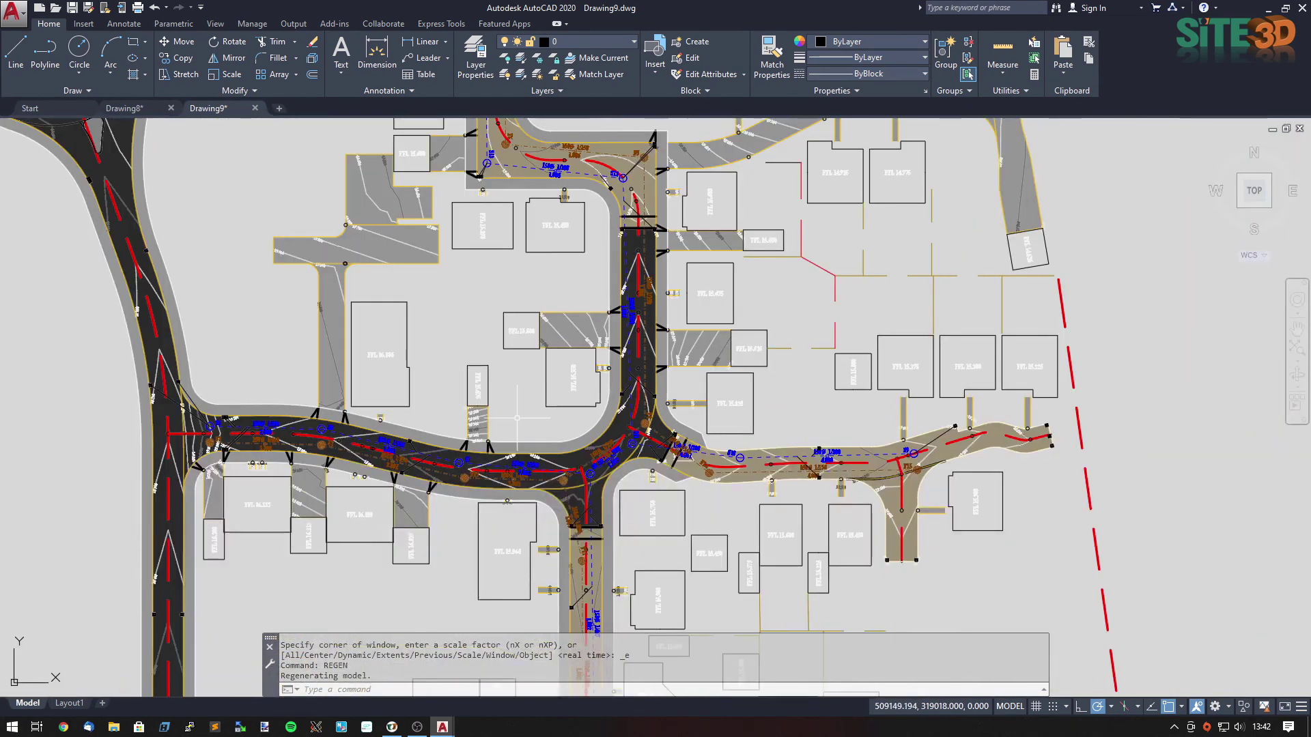